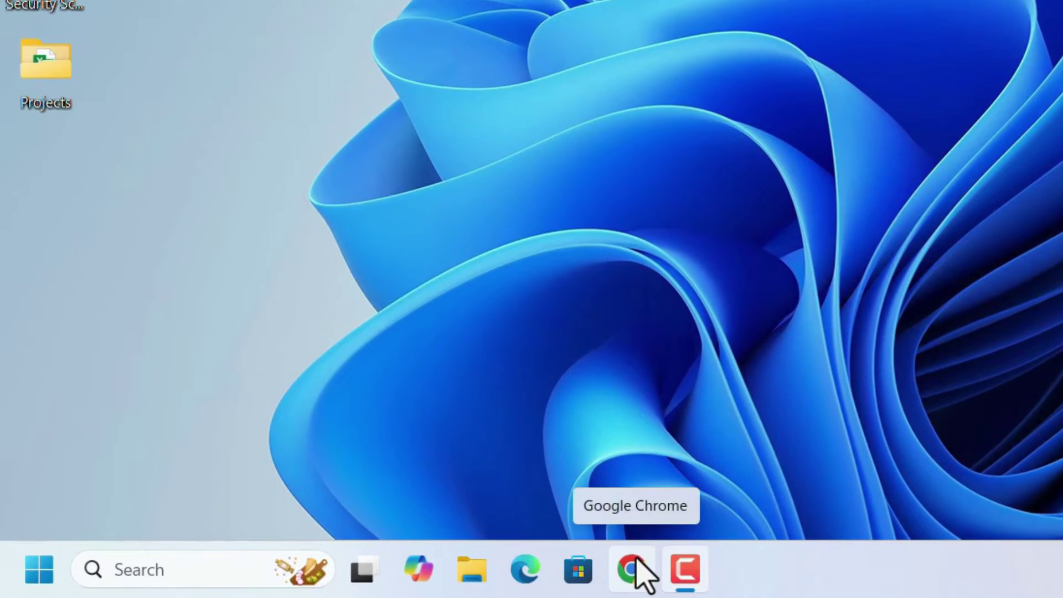
Launch Chrome, search for 'google forms' and go to the Google Forms home page.
click(635, 557)
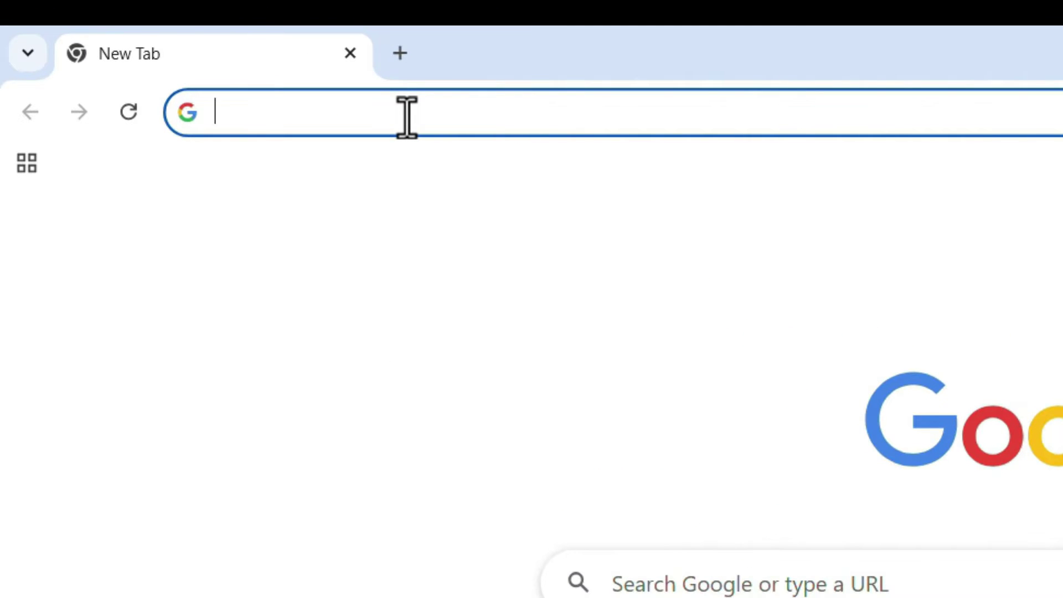
text(google forms)
key(Return)
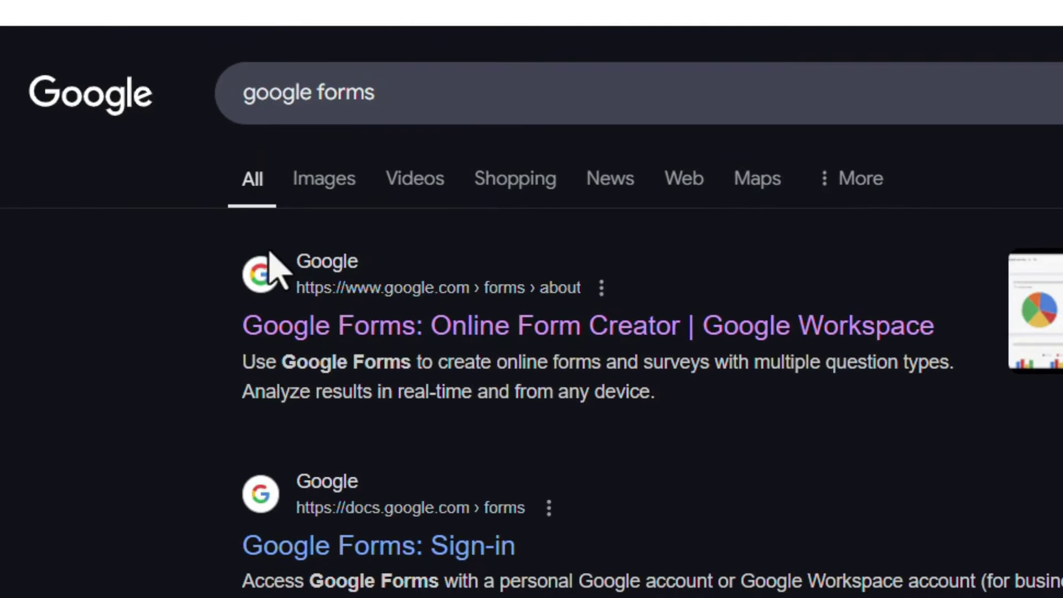
click(399, 327)
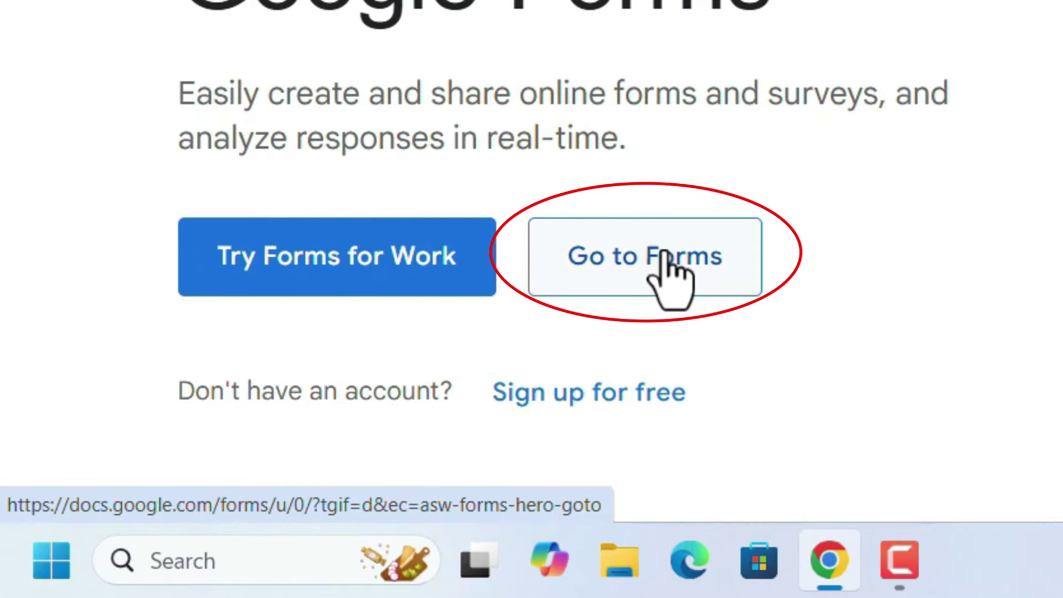
click(670, 261)
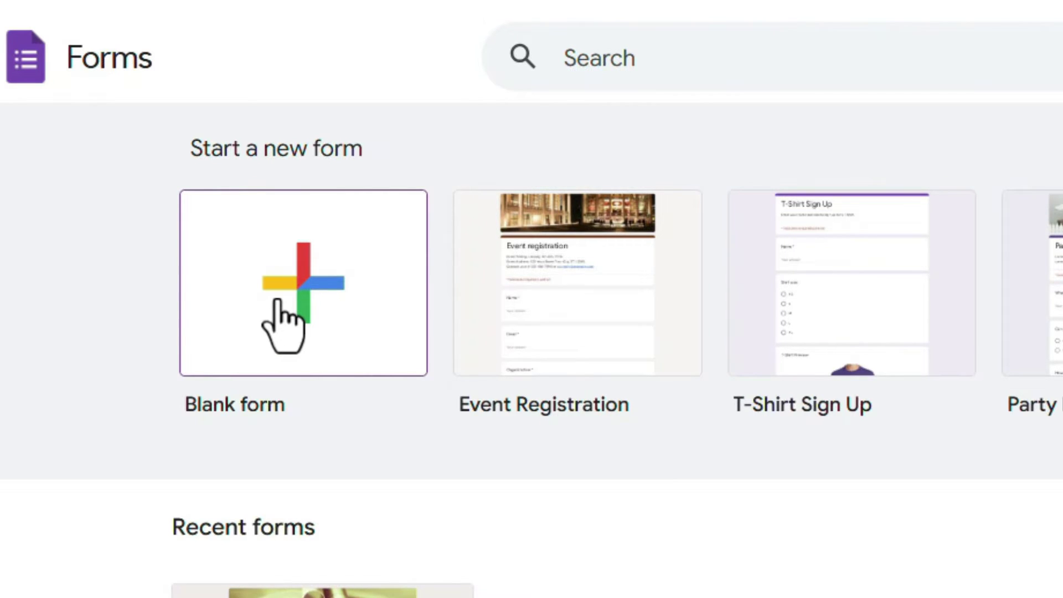
Start a blank form and rename 'Untitled form' to 'Feedback form'.
click(283, 328)
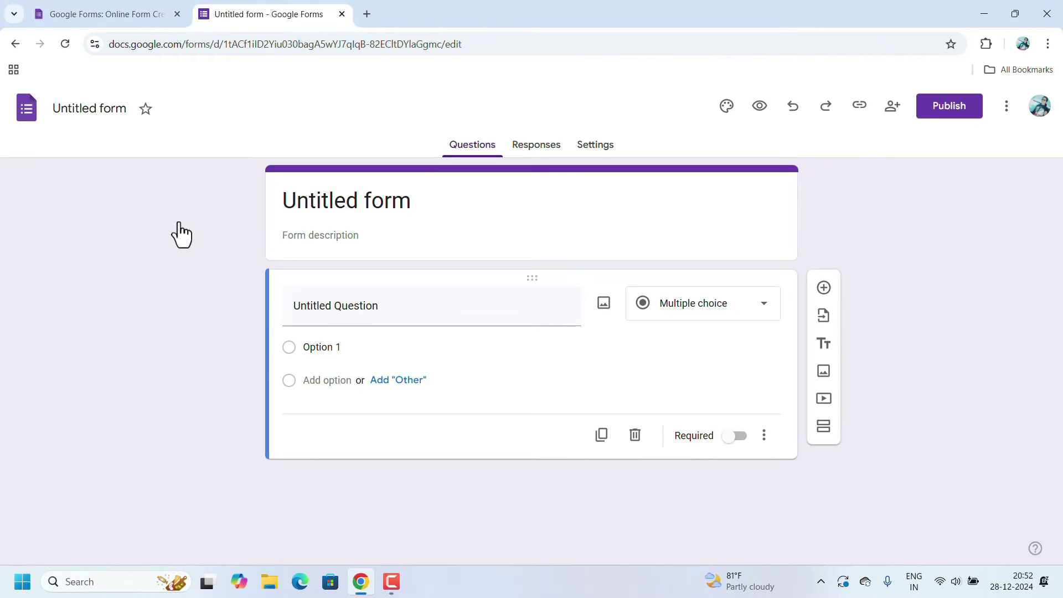
click(344, 211)
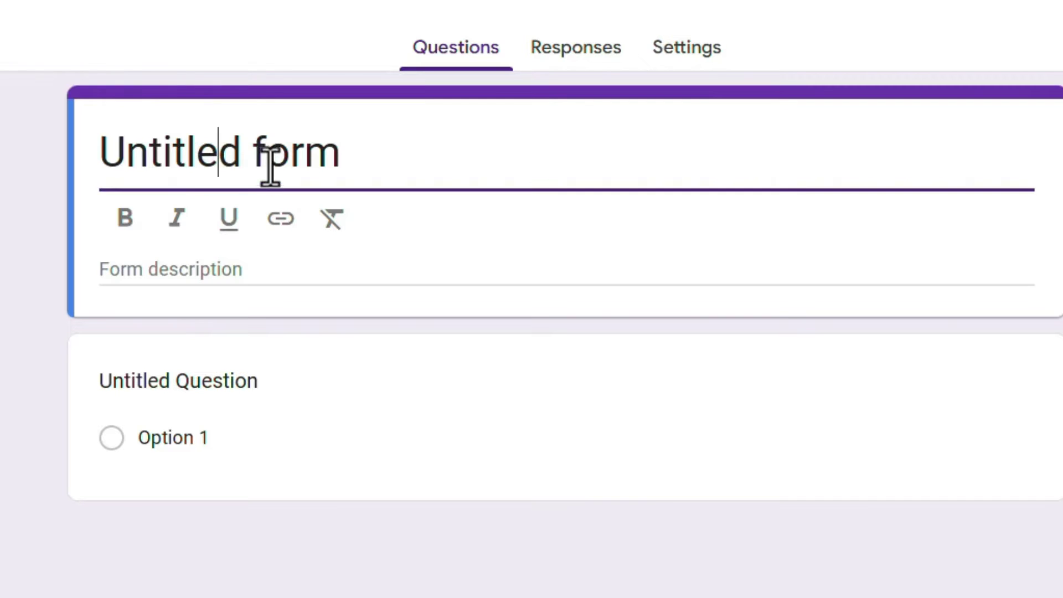
key(BackSpace)
key(BackSpace)
key(BackSpace)
key(BackSpace)
key(BackSpace)
key(BackSpace)
key(BackSpace)
key(BackSpace)
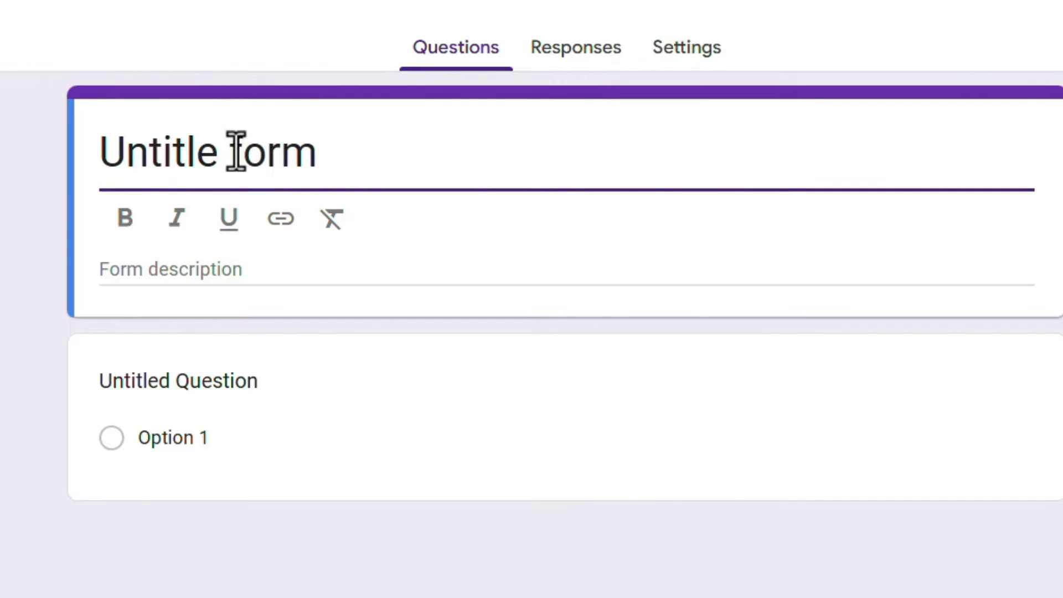
text(Feedback)
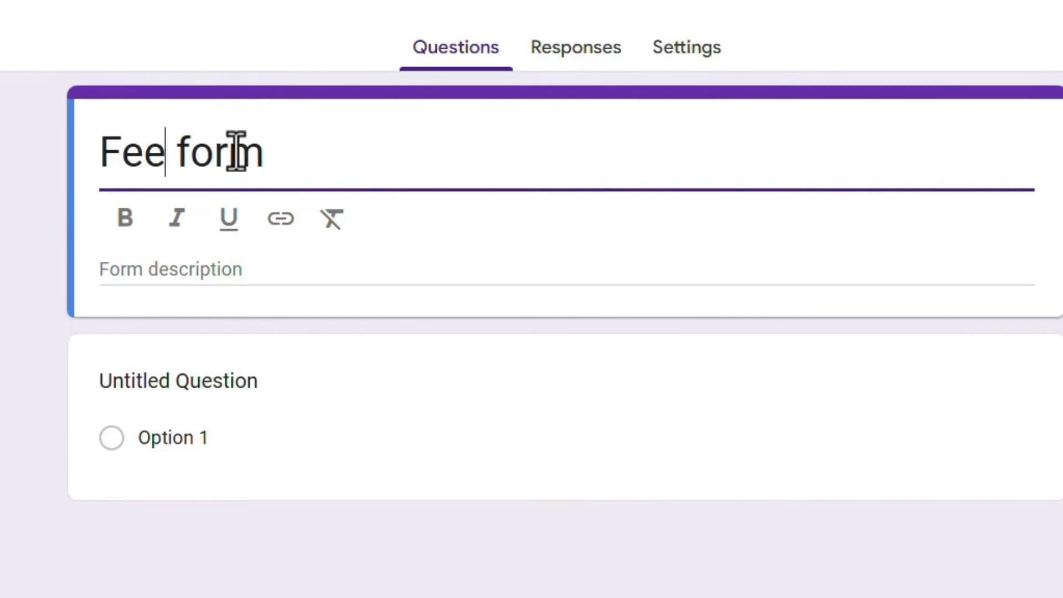
Enter 'Event feedback' as the form description, fixing the capitalisation typo.
click(204, 261)
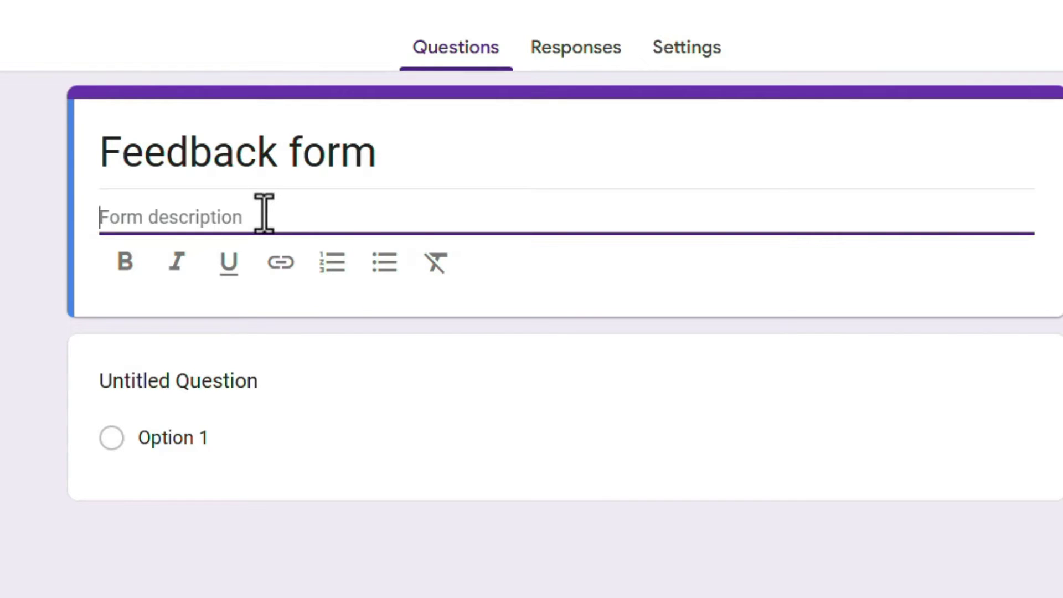
text(EVent)
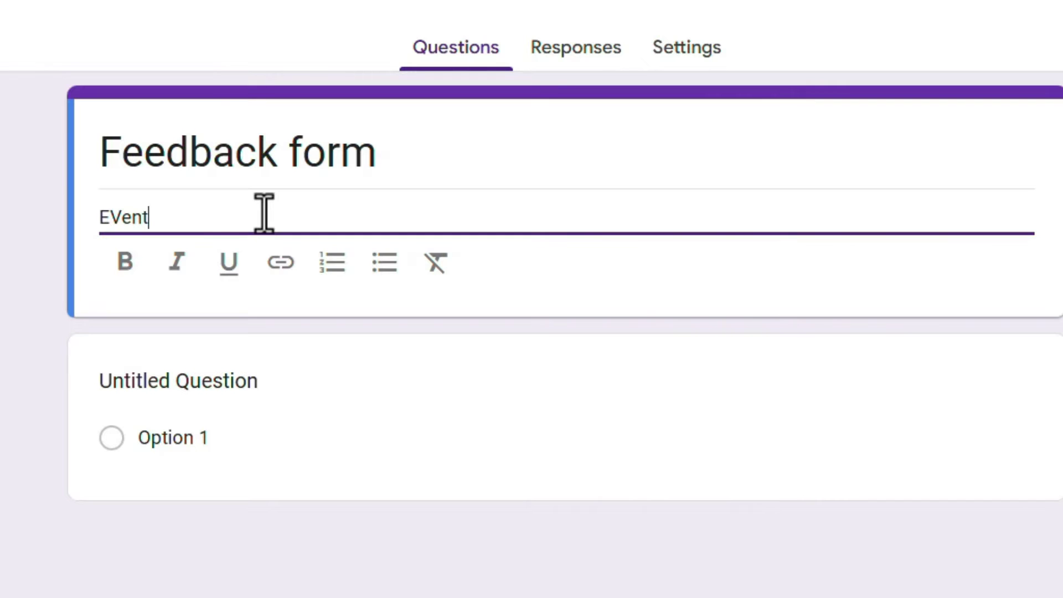
text( feedback)
key(Home)
key(Right)
key(Right)
key(BackSpace)
text(v)
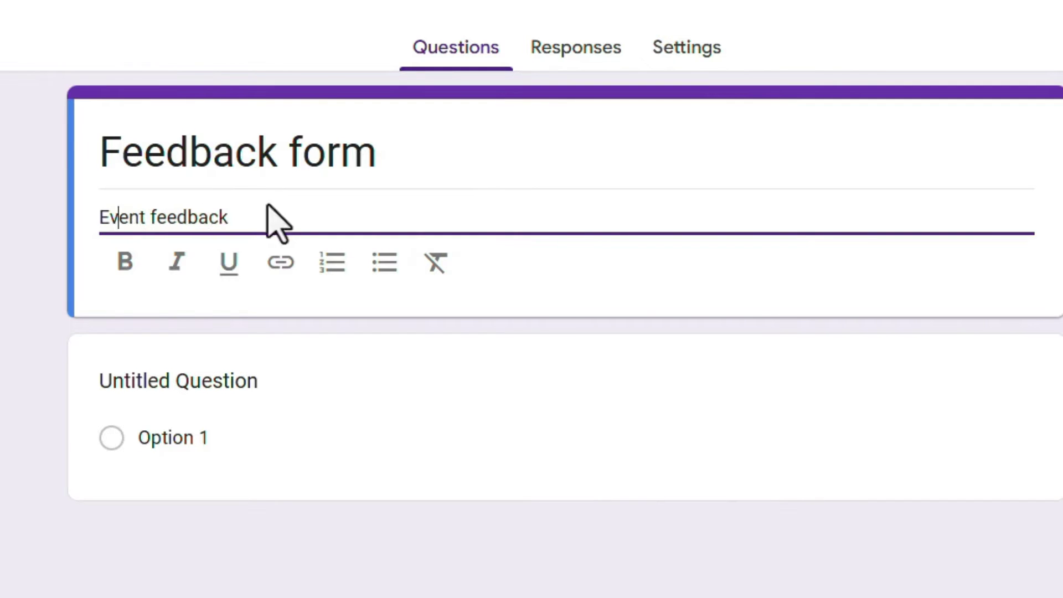
click(275, 391)
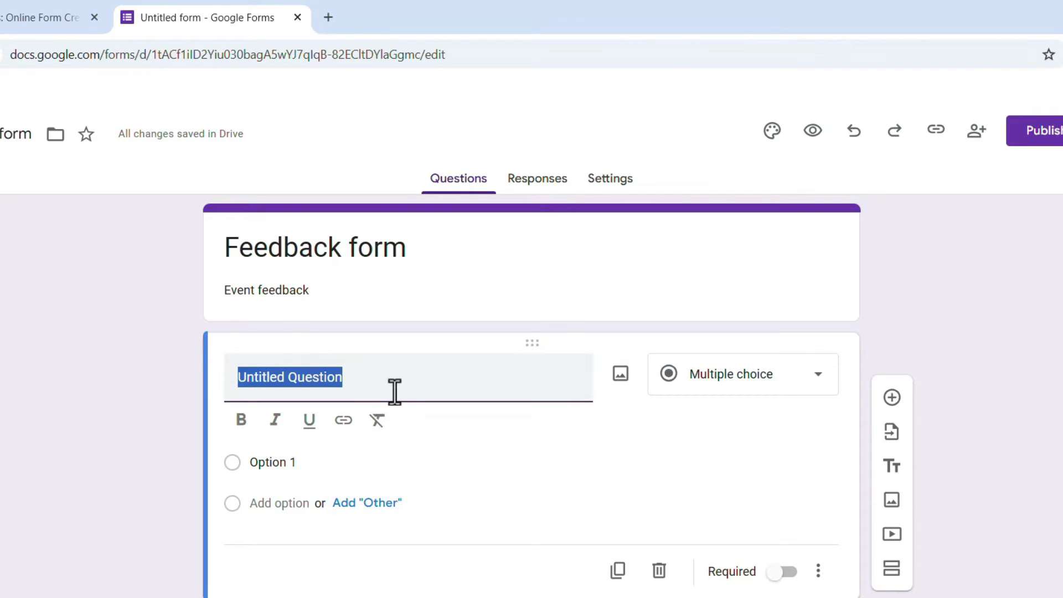
Word the first question 'Full Name:' and switch its type from multiple choice to Short answer.
text(Full Name)
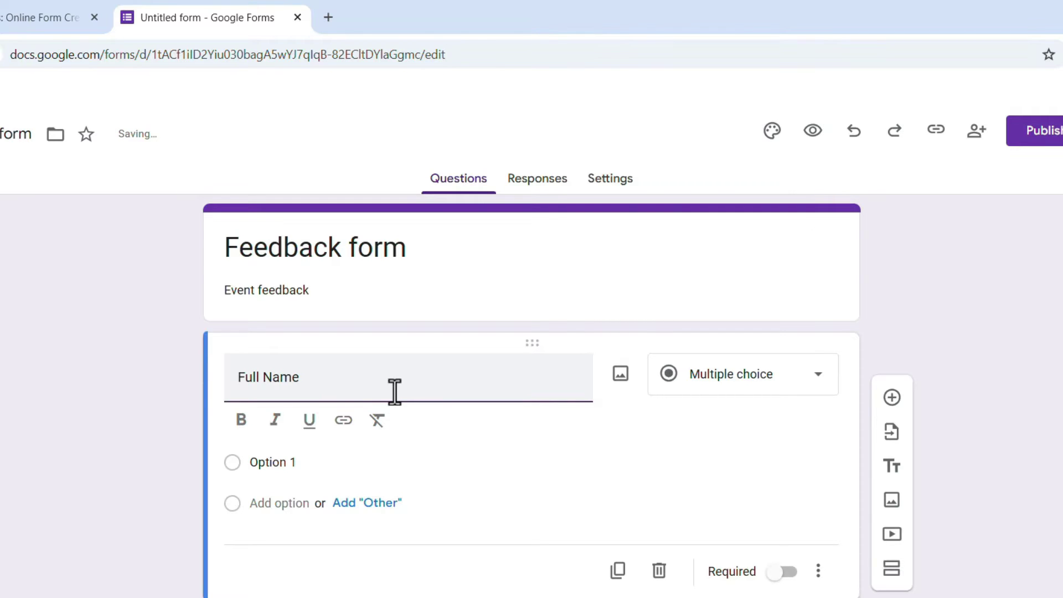
key(Return)
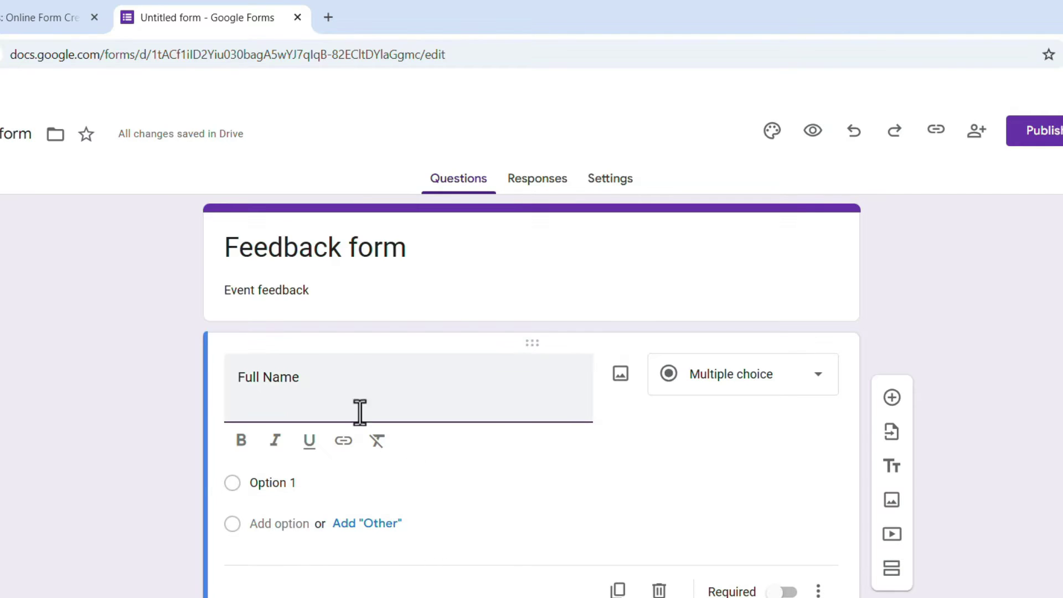
click(529, 528)
click(258, 403)
text(:)
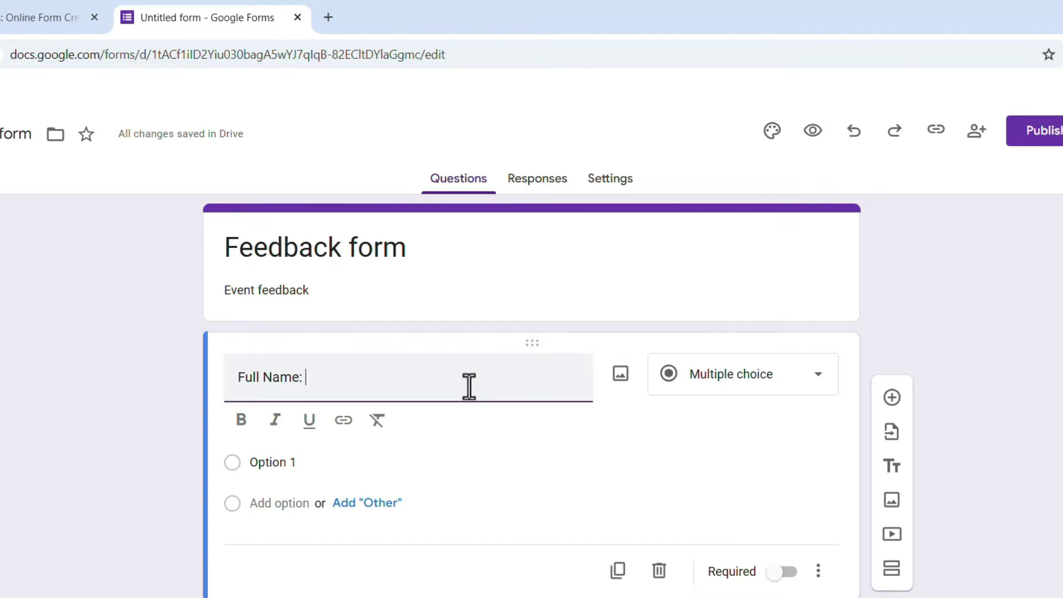
key(Return)
click(733, 391)
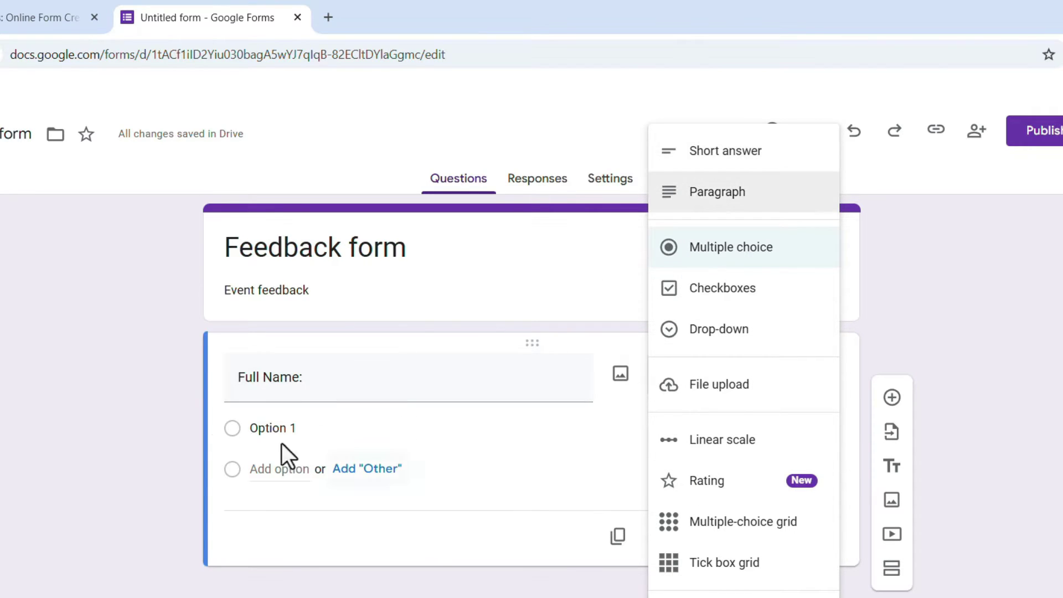
click(748, 166)
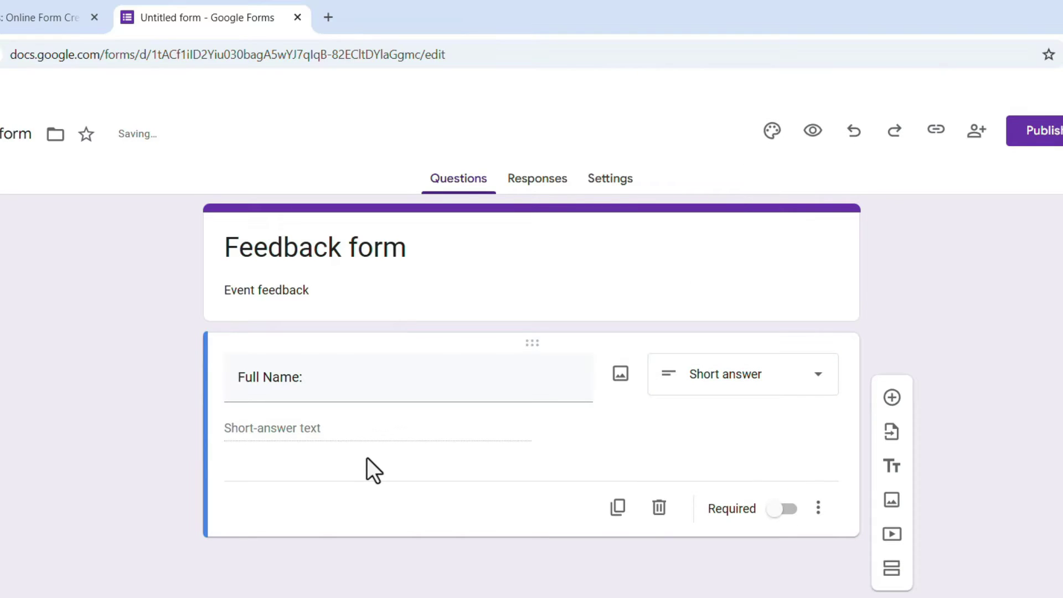
click(788, 383)
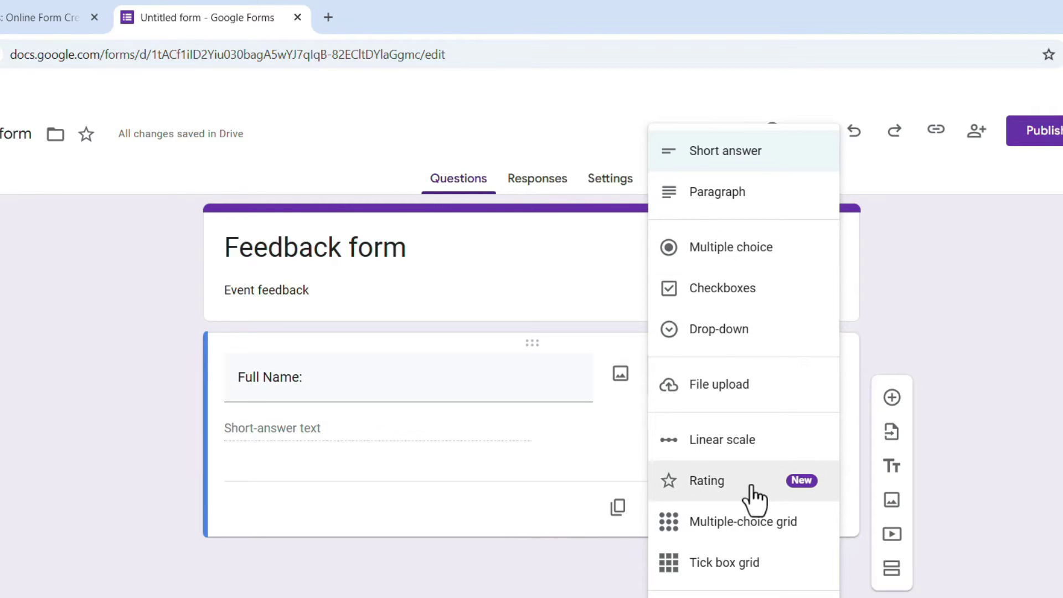
click(426, 458)
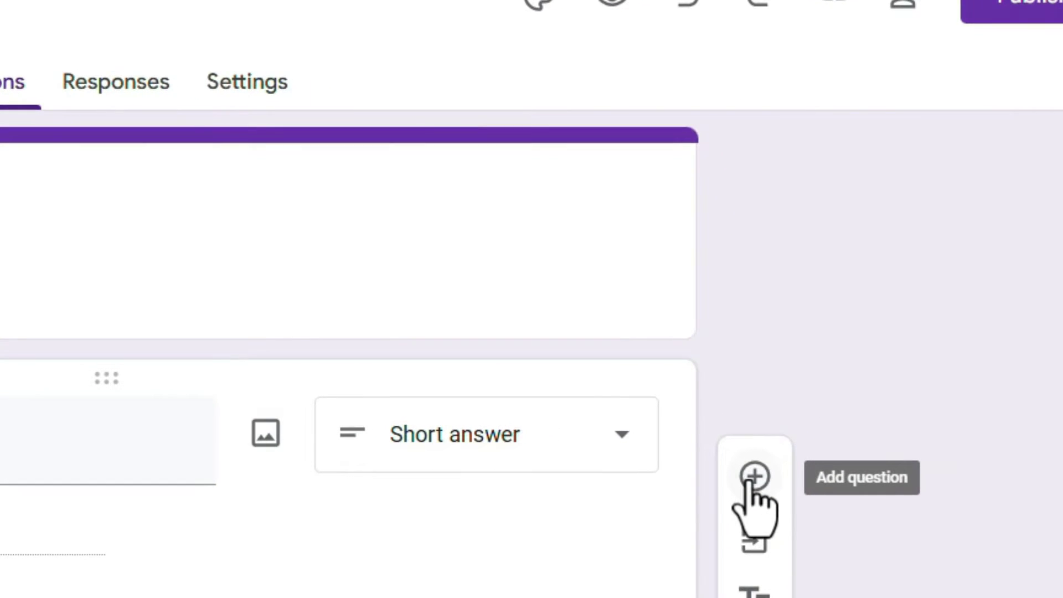
Add a 'Hobbies' question and a multiple-choice 'Gender' question with Male, Female and Other options.
click(755, 477)
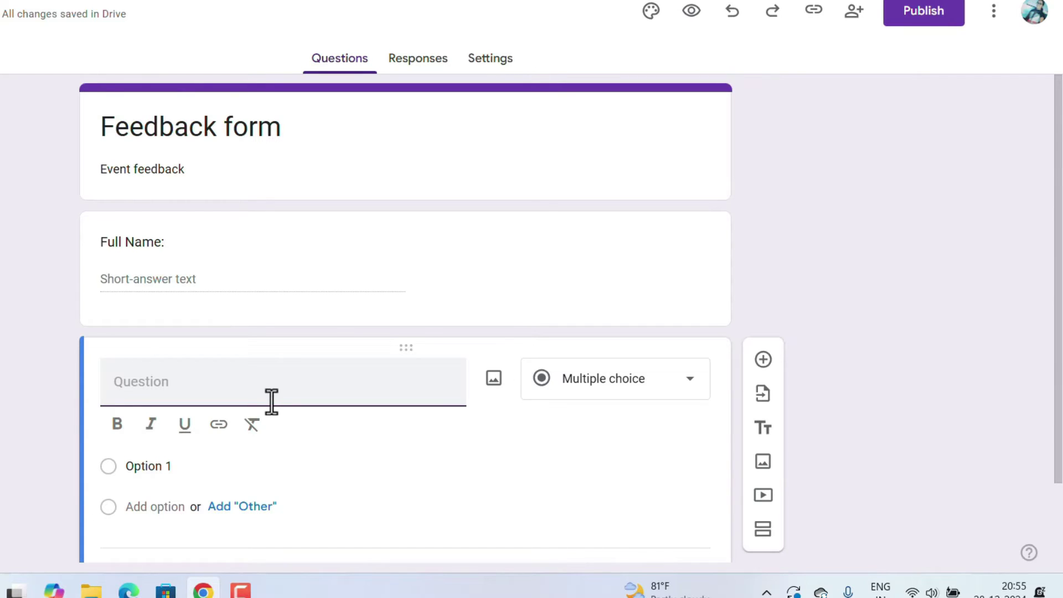
text(Hobbies)
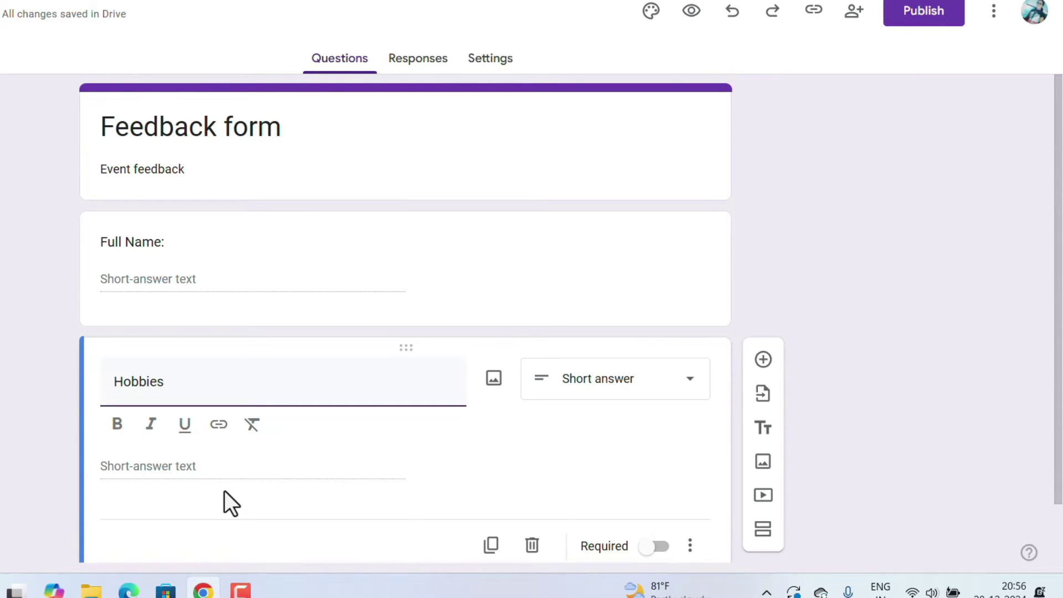
click(765, 361)
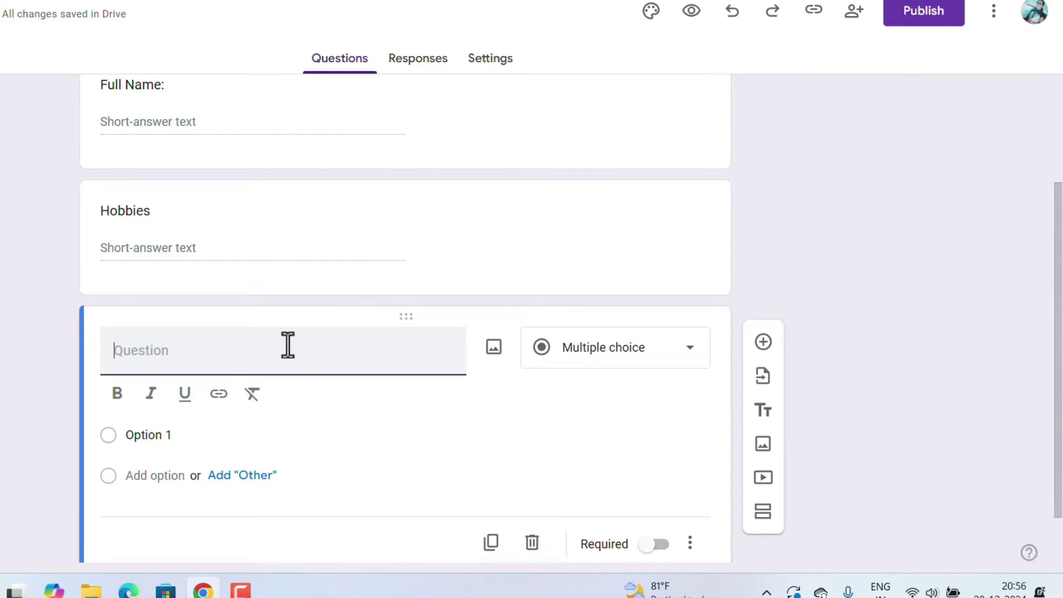
text(Gender)
key(Return)
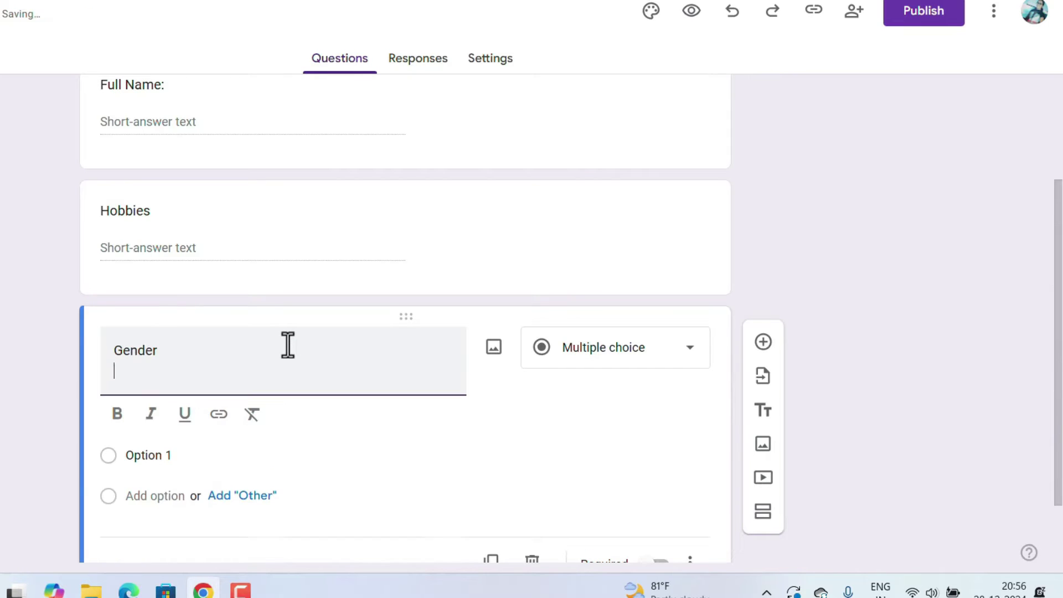
click(209, 456)
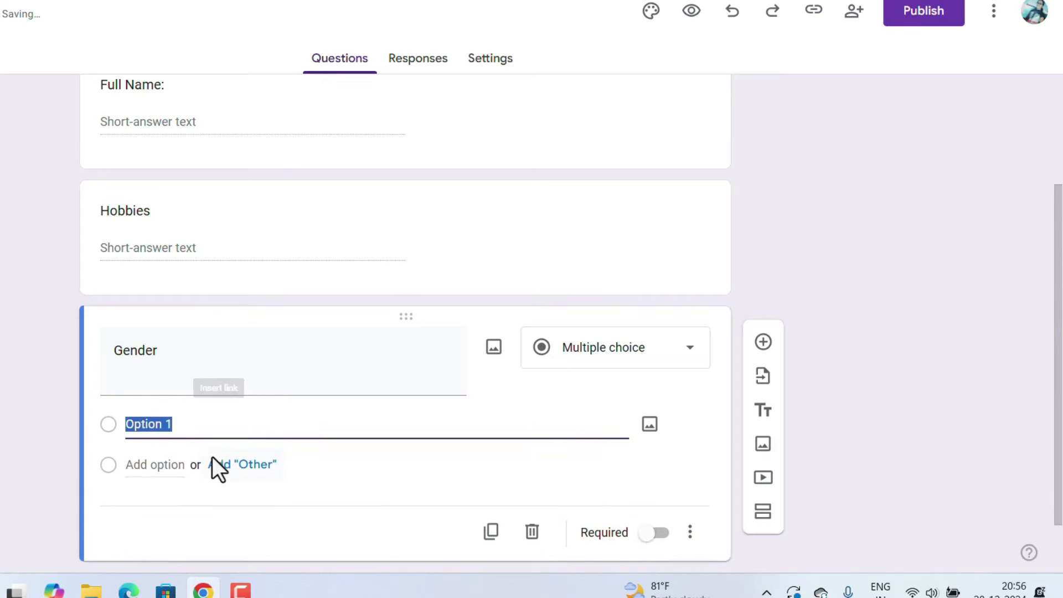
text(Male)
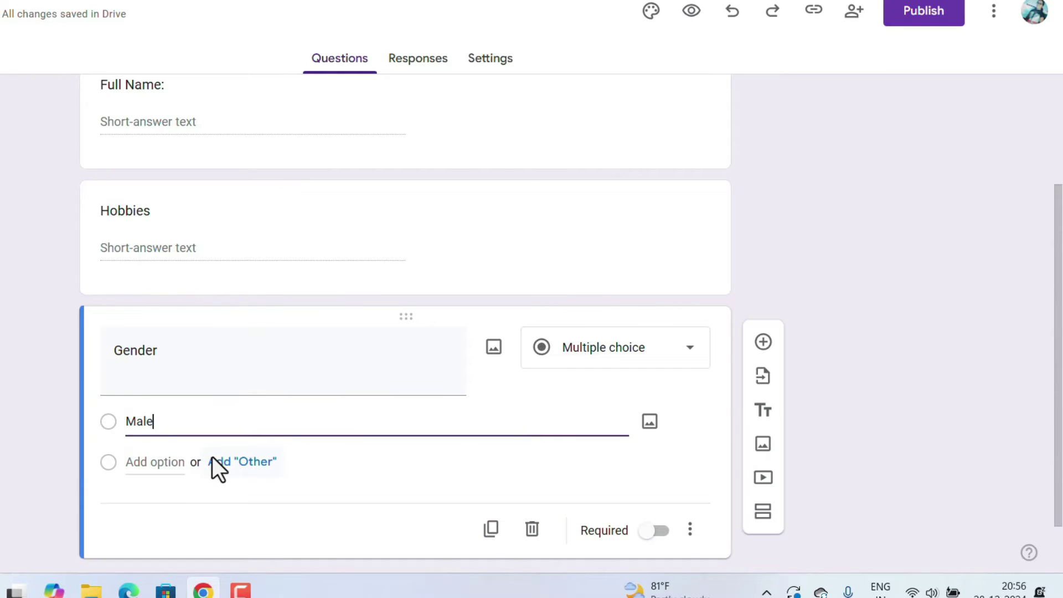
key(Return)
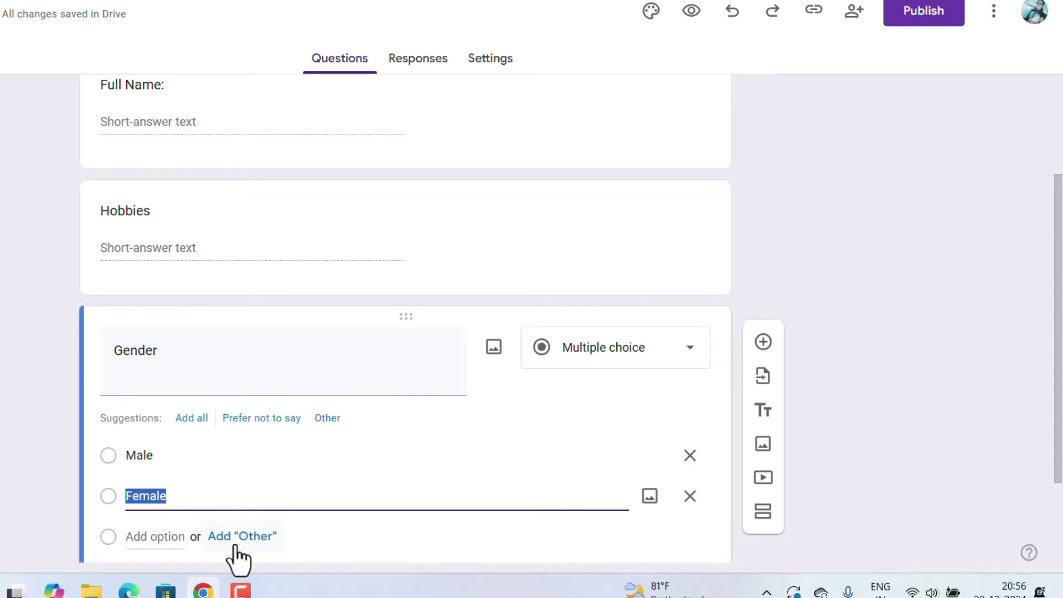
click(238, 546)
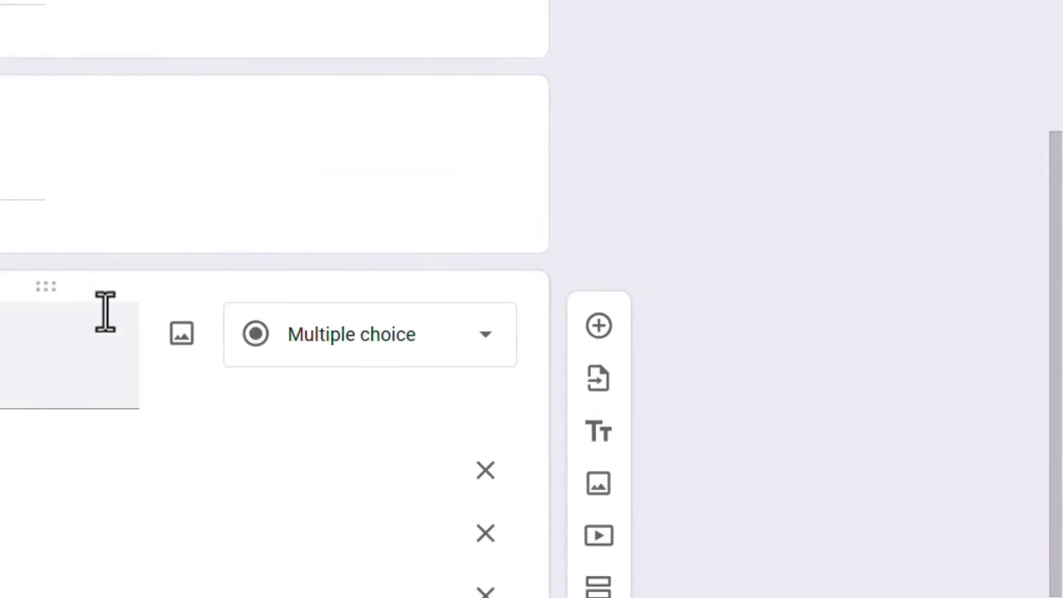
scroll(411, 467, down, 5)
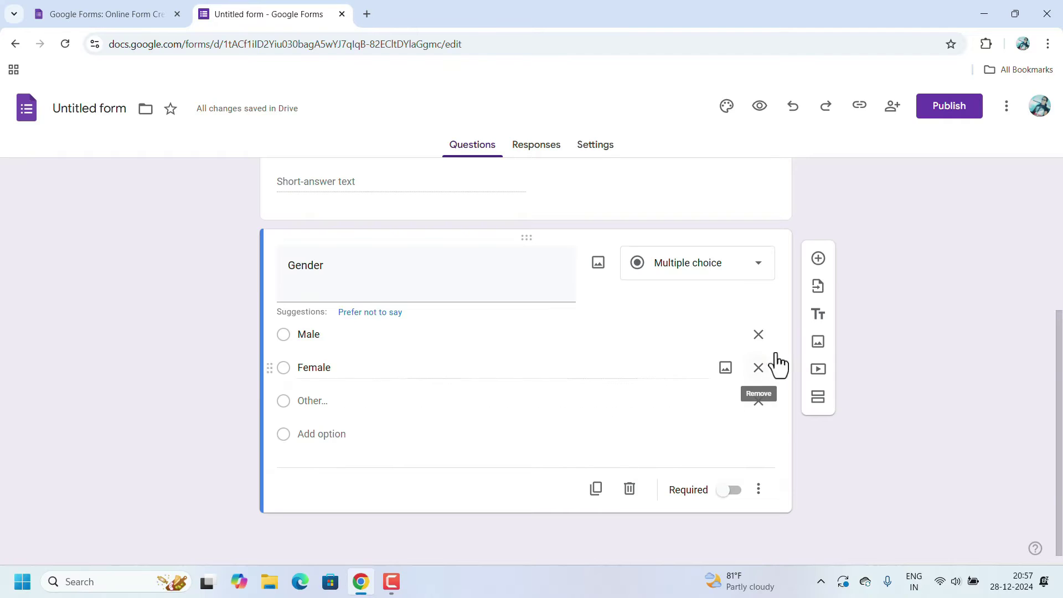
Add a title-and-description block after Gender headed 'About event'.
click(818, 315)
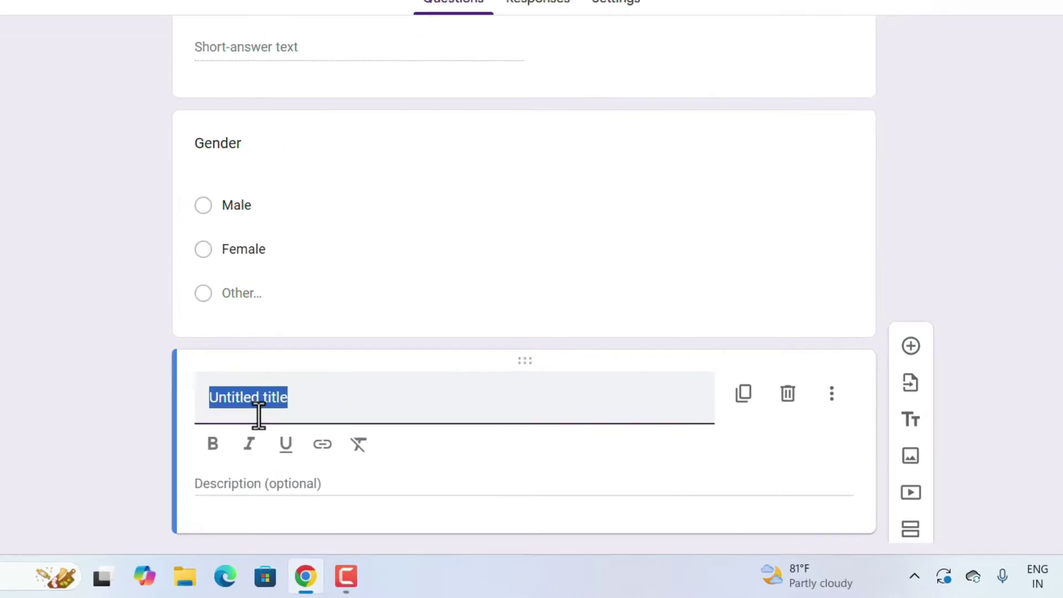
click(325, 457)
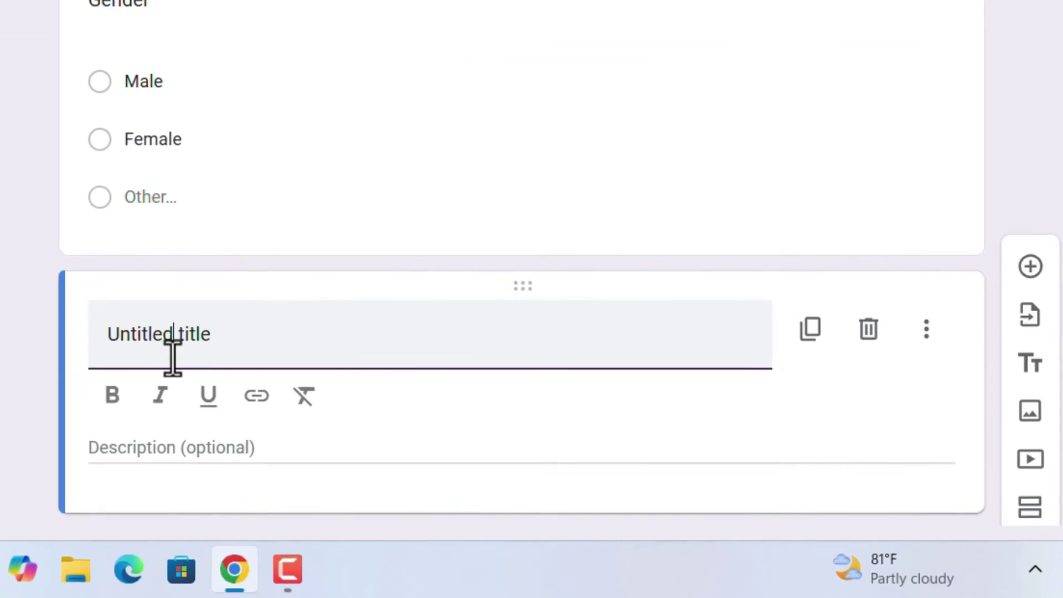
key(shift+End)
key(Delete)
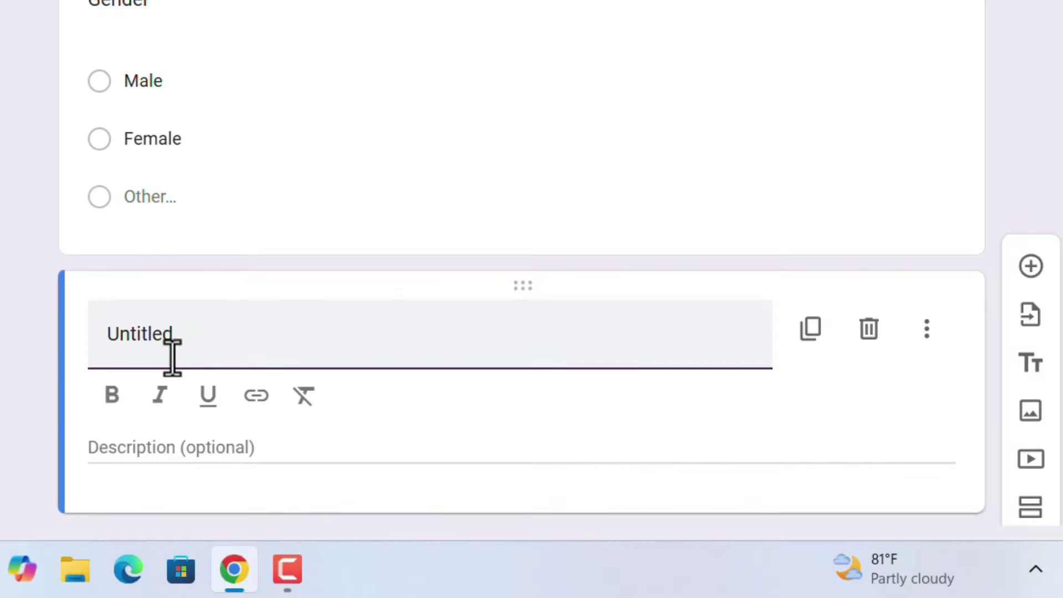
key(BackSpace)
key(BackSpace)
key(BackSpace)
key(BackSpace)
key(BackSpace)
key(BackSpace)
key(BackSpace)
key(BackSpace)
text(Ev)
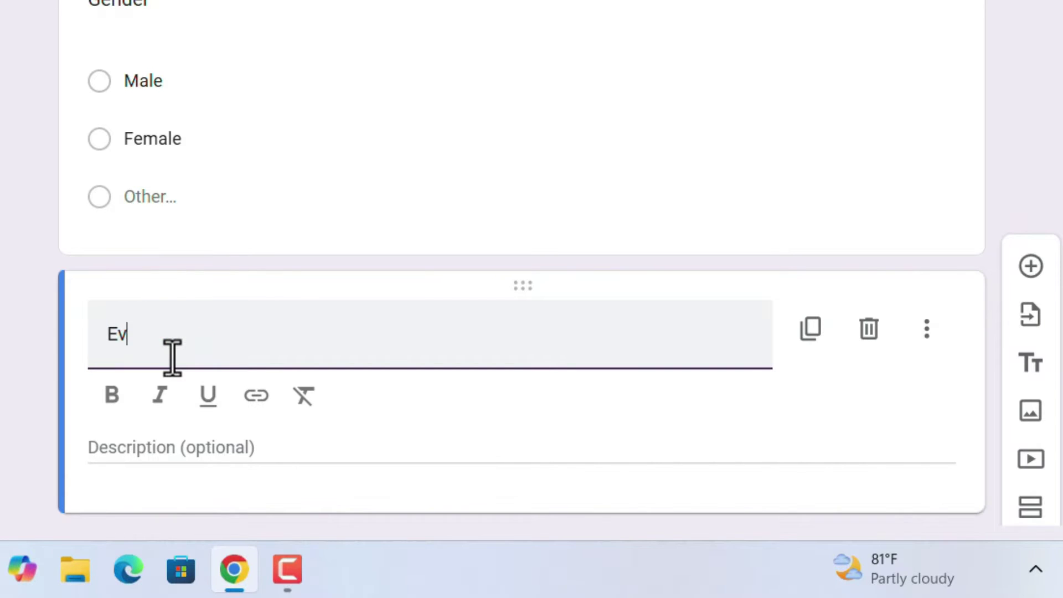
key(BackSpace)
key(BackSpace)
text(About event)
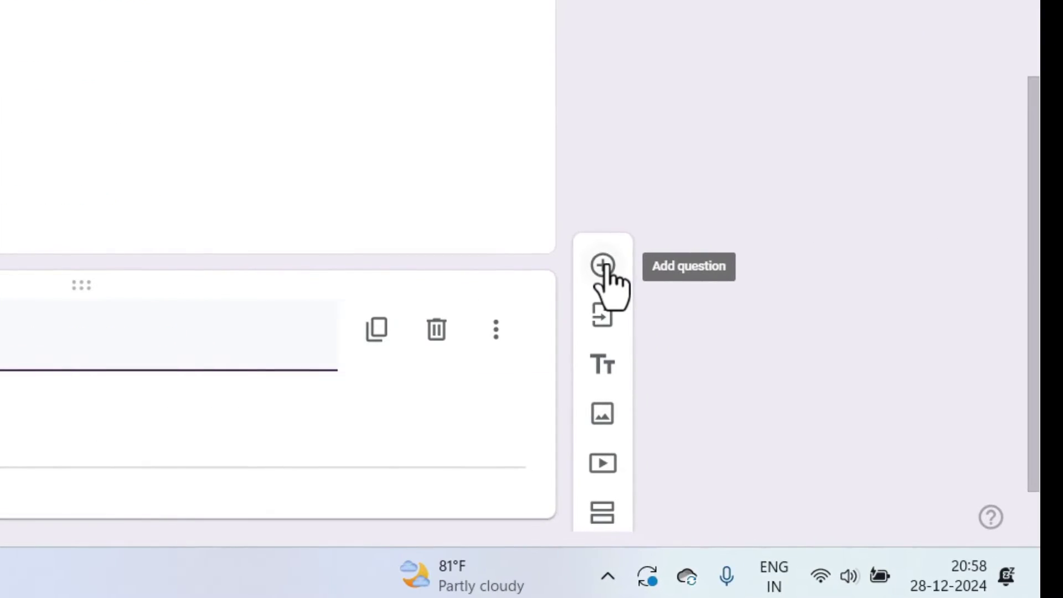
Add a multiple-choice question 'How you feeling?' with options Good, Bad, Happy and Sad.
click(603, 266)
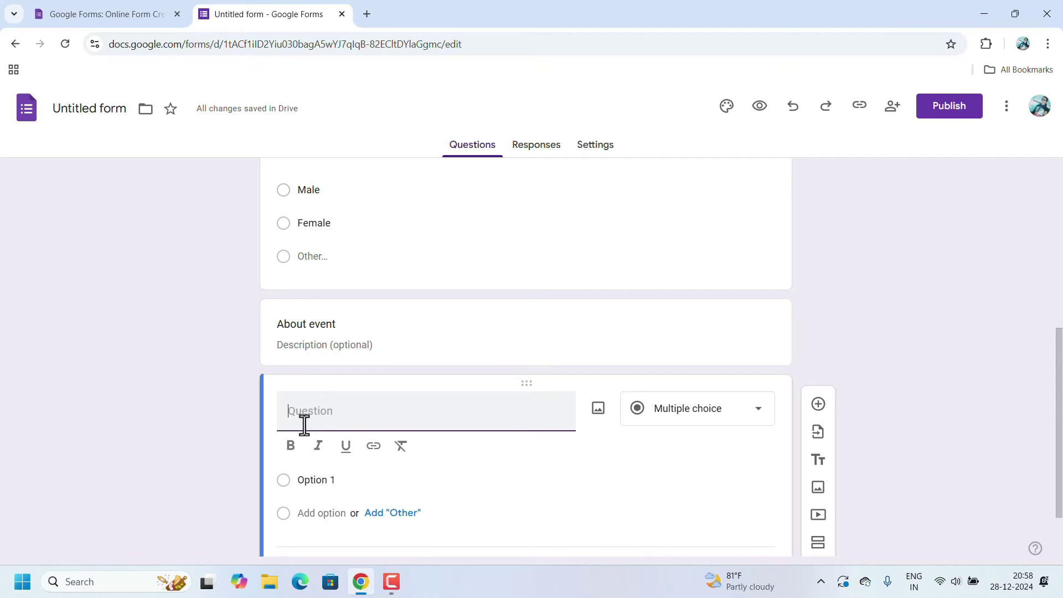
text(How you feeling?)
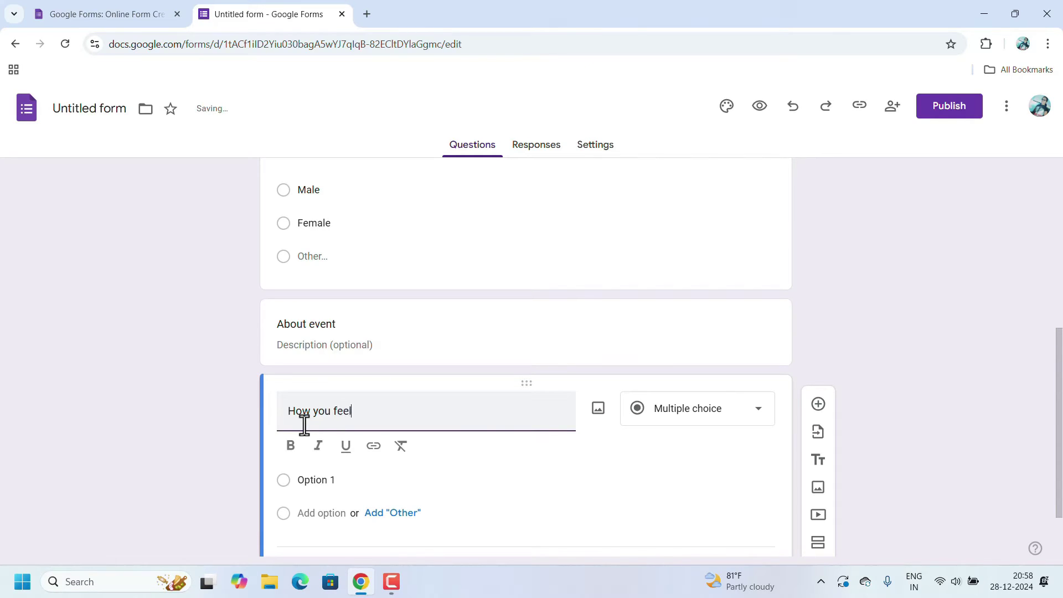
key(Return)
click(332, 496)
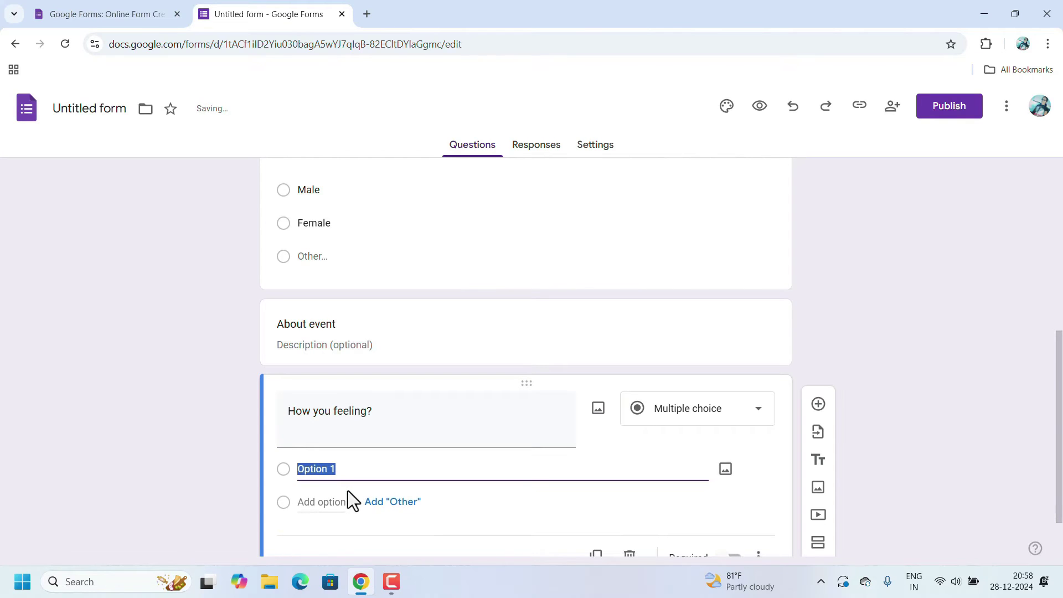
text(Gp)
key(BackSpace)
text(ood)
click(322, 502)
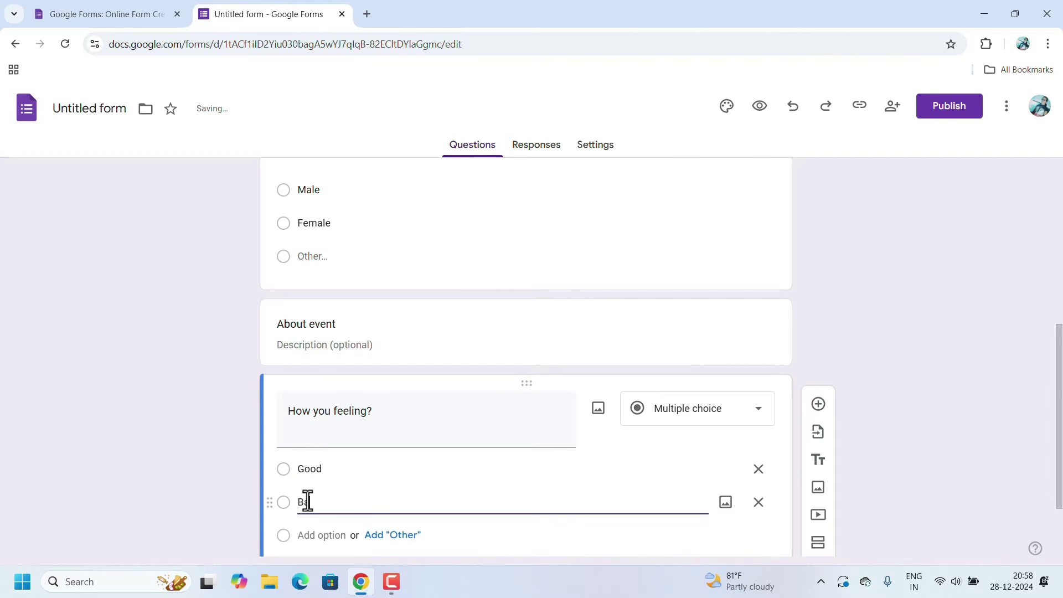
text(Bad)
click(304, 535)
text(Happy)
key(Return)
text(Sad)
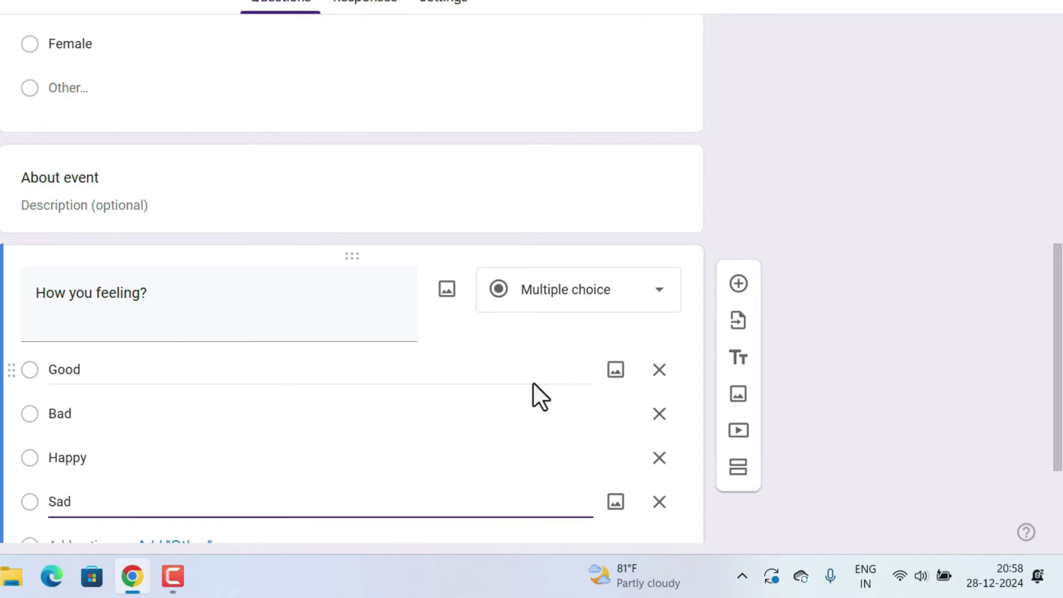
click(615, 371)
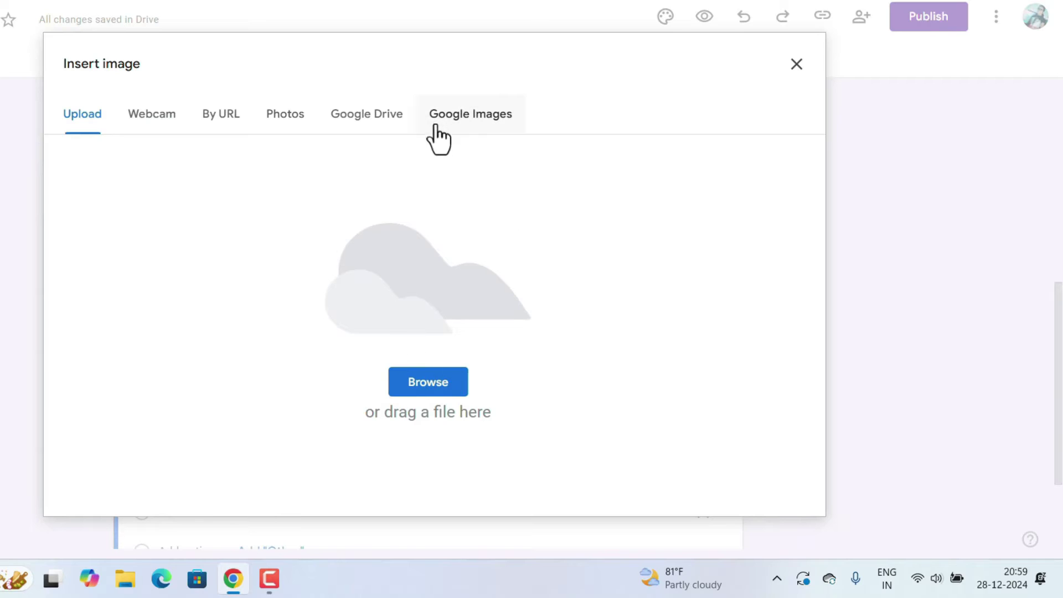
click(473, 117)
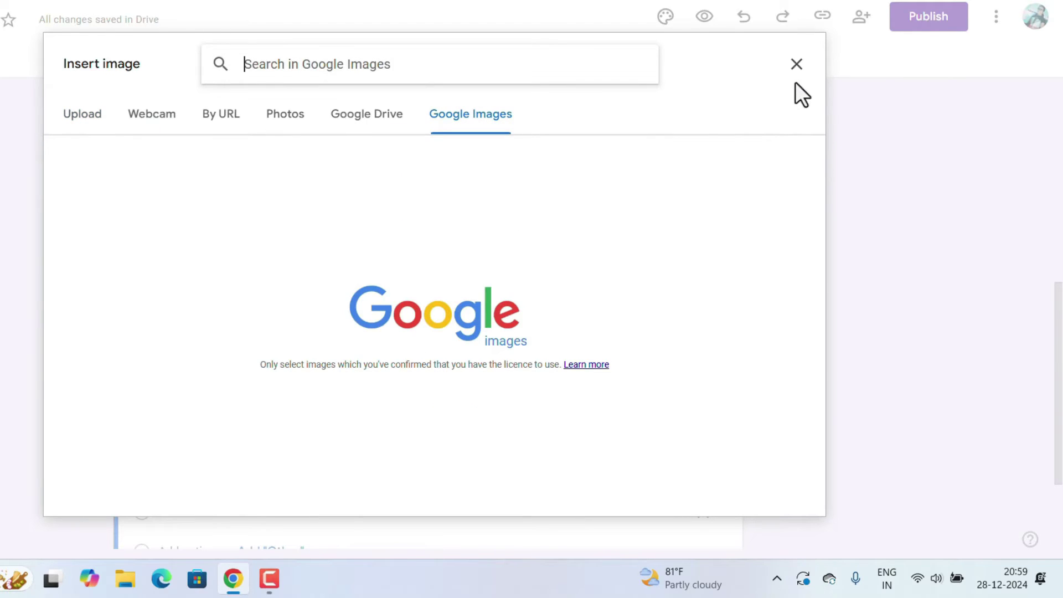
click(797, 64)
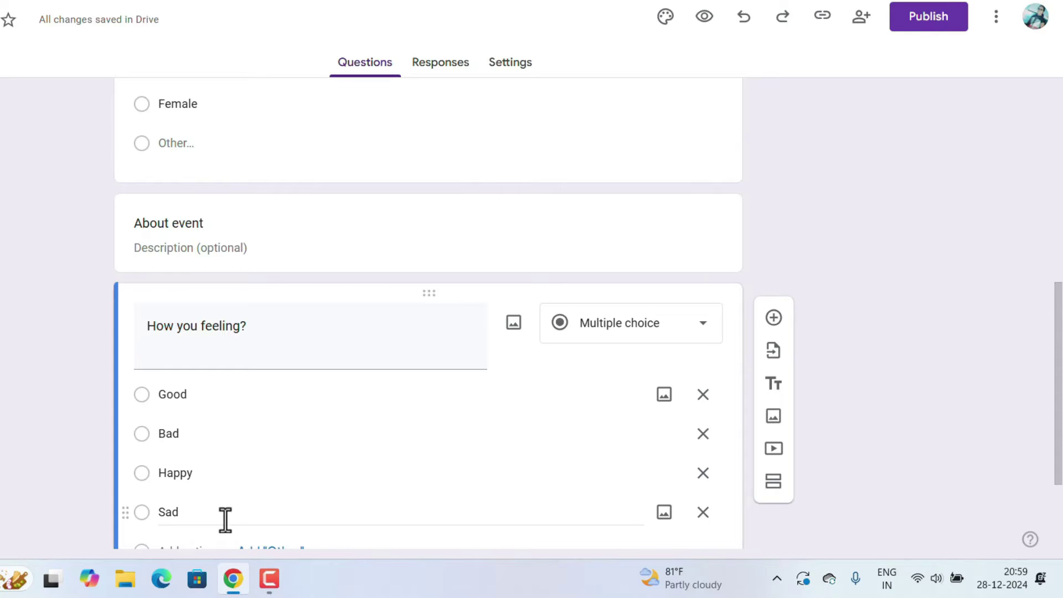
scroll(226, 521, down, 2)
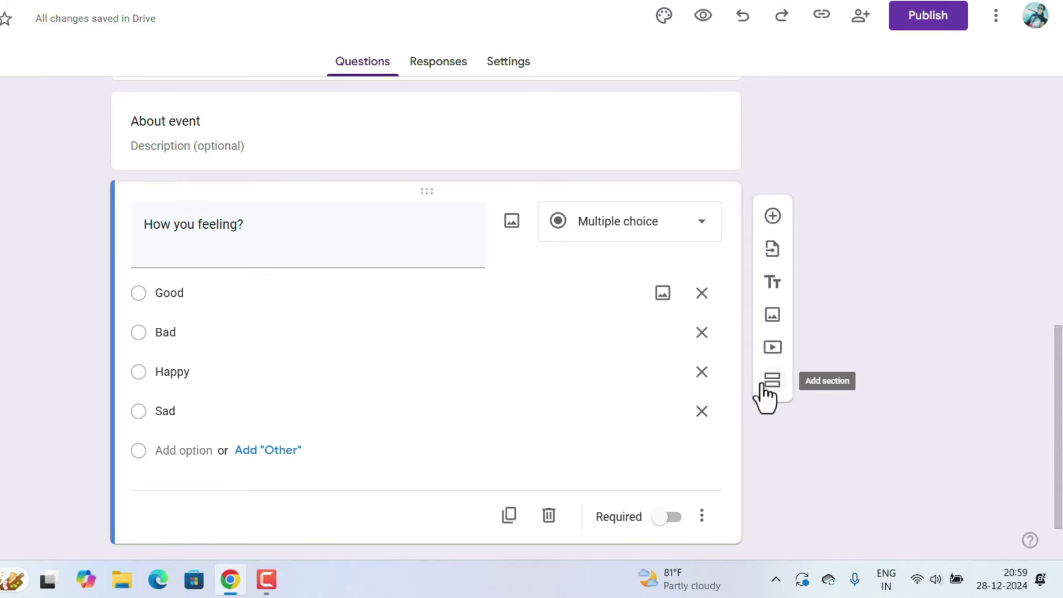
scroll(458, 373, up, 3)
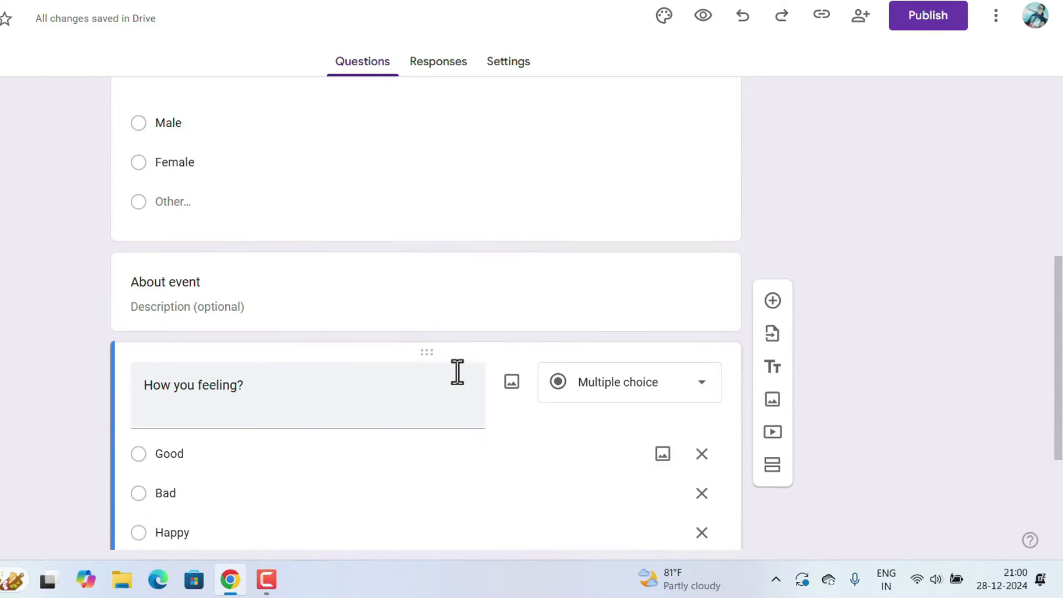
scroll(458, 372, down, 3)
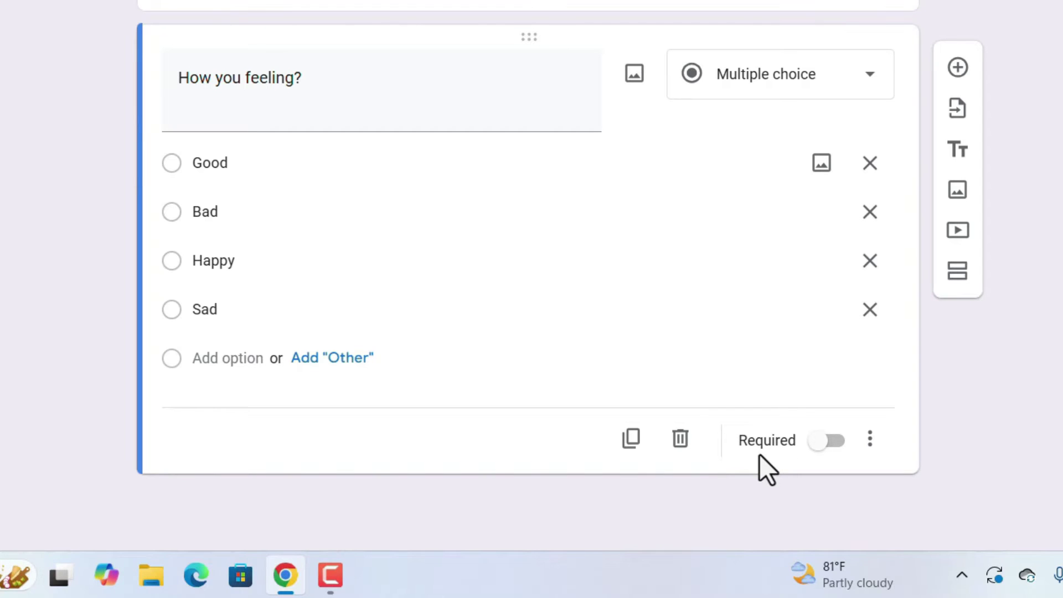
scroll(556, 255, up, 5)
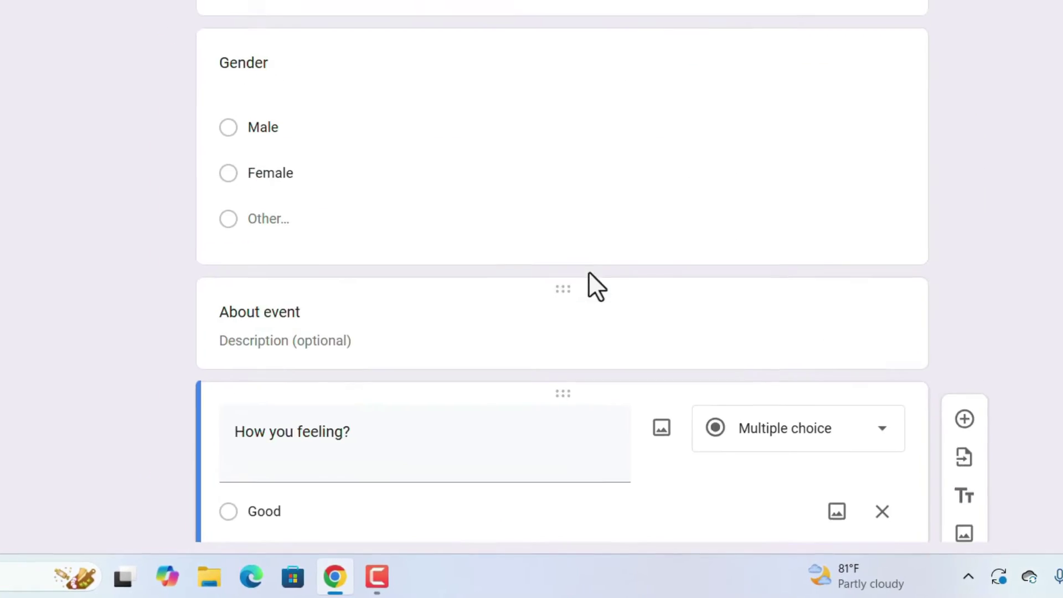
scroll(589, 273, up, 5)
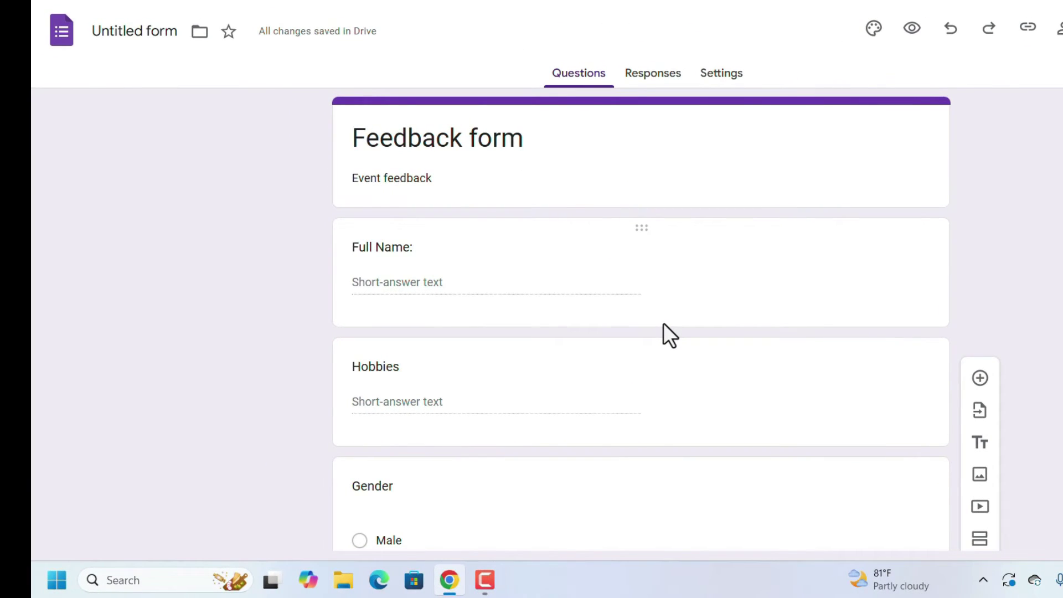
scroll(664, 332, down, 1)
click(721, 200)
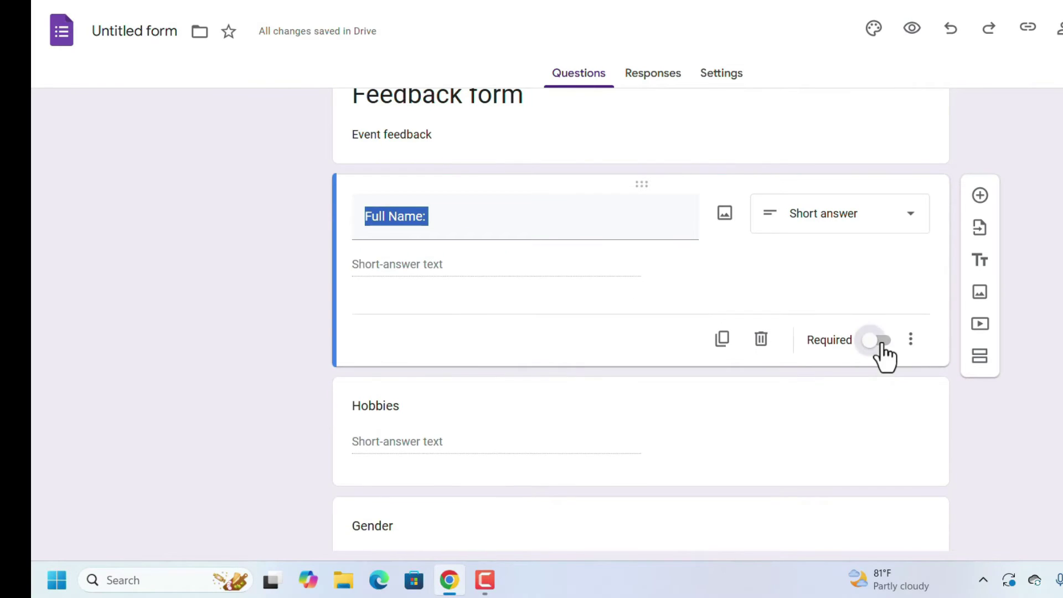
click(882, 343)
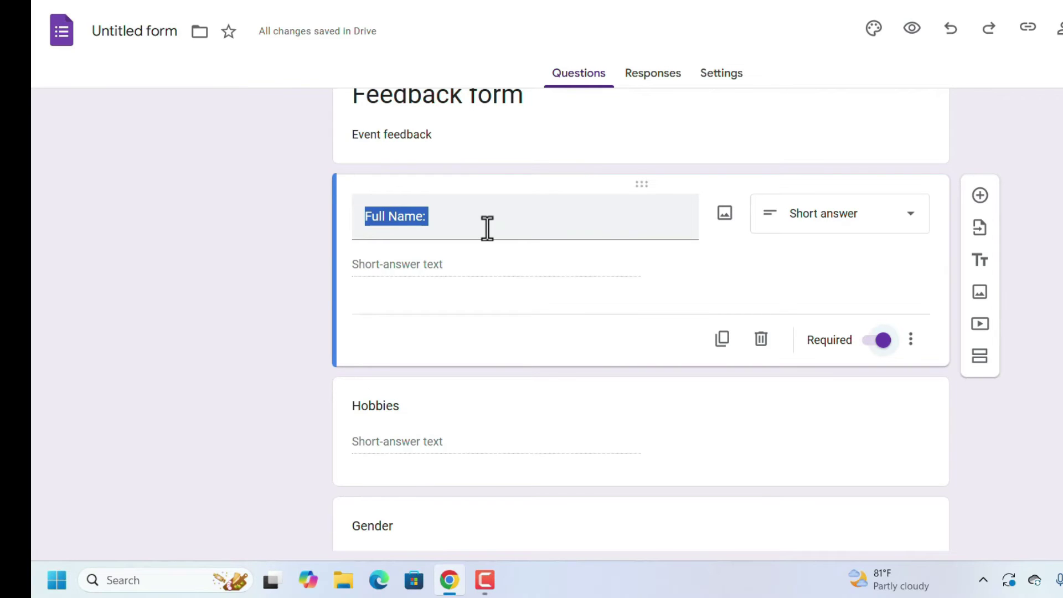
scroll(570, 420, down, 2)
scroll(673, 408, down, 2)
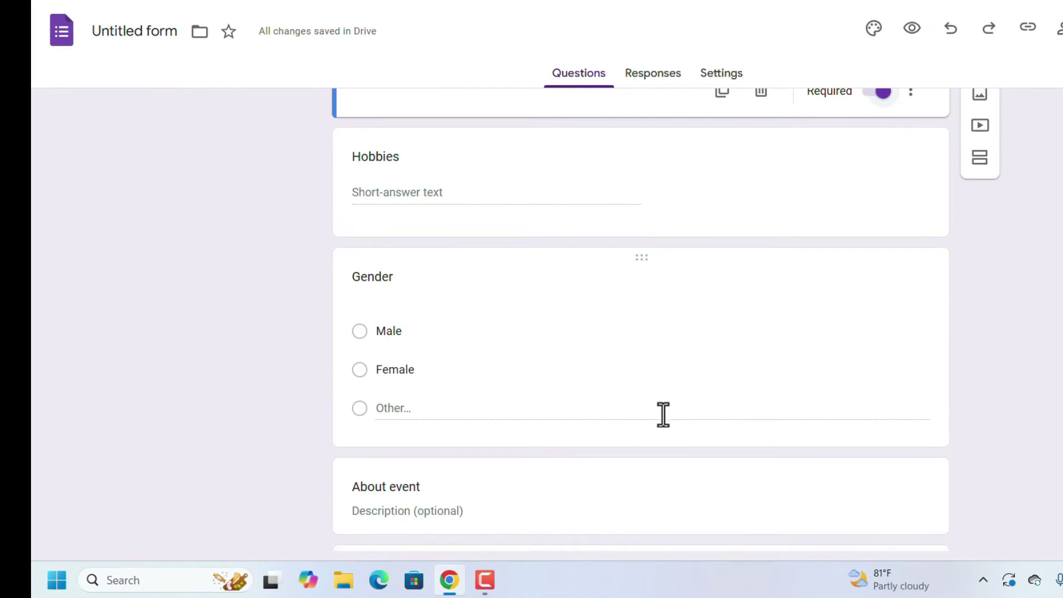
click(741, 366)
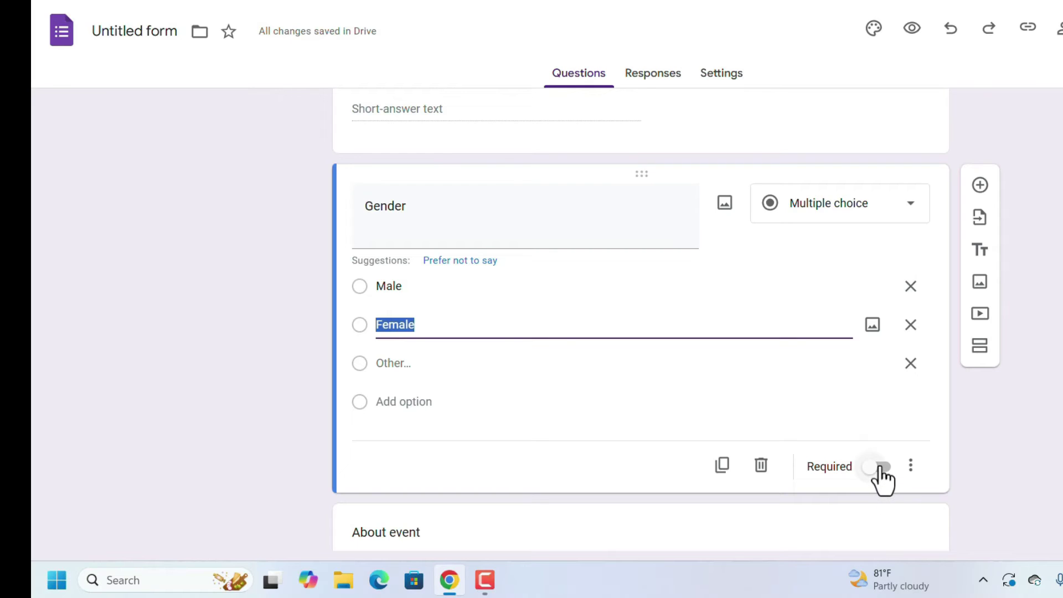
click(881, 468)
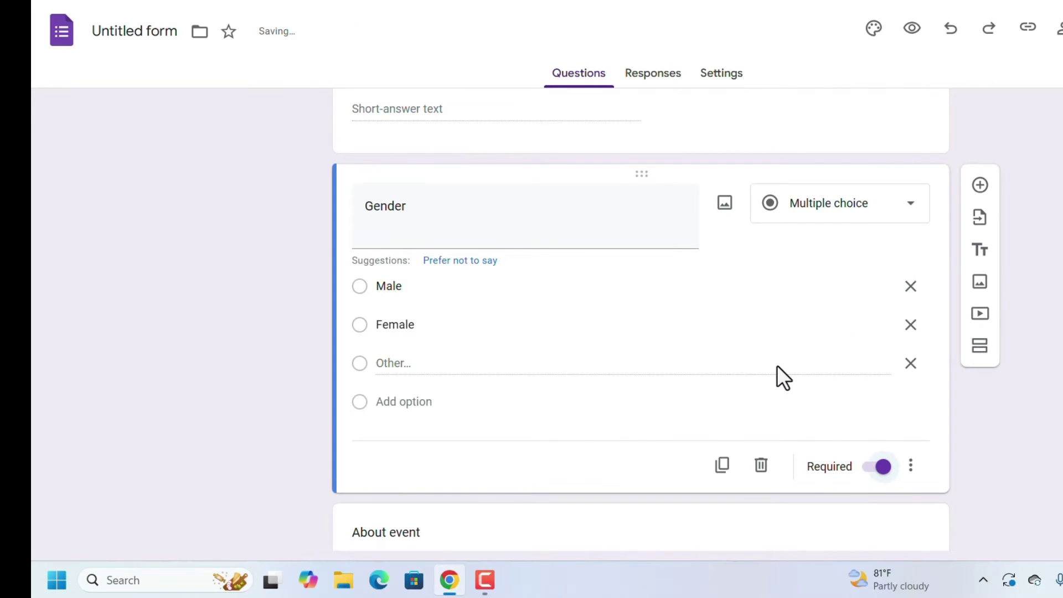
scroll(778, 366, down, 2)
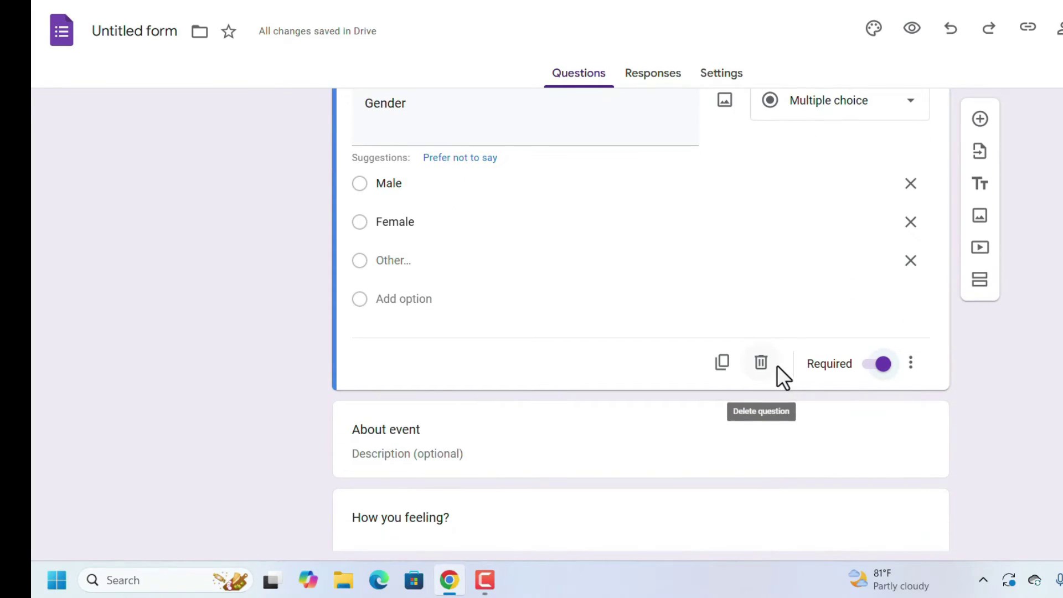
scroll(777, 364, down, 4)
scroll(777, 364, up, 11)
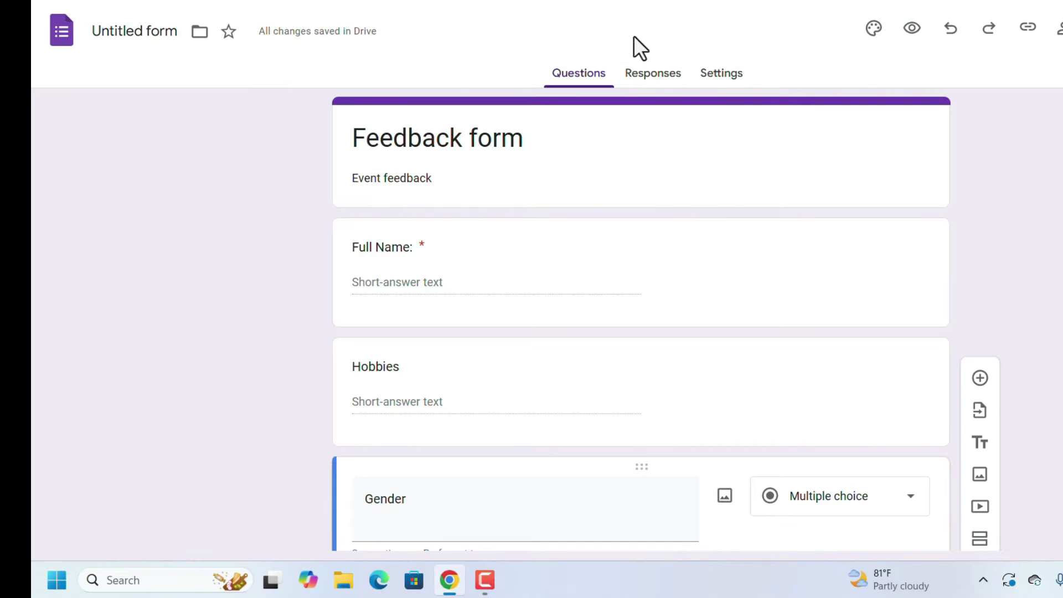
Check the Responses tab (0 responses so far), then go to the form's Settings.
click(652, 74)
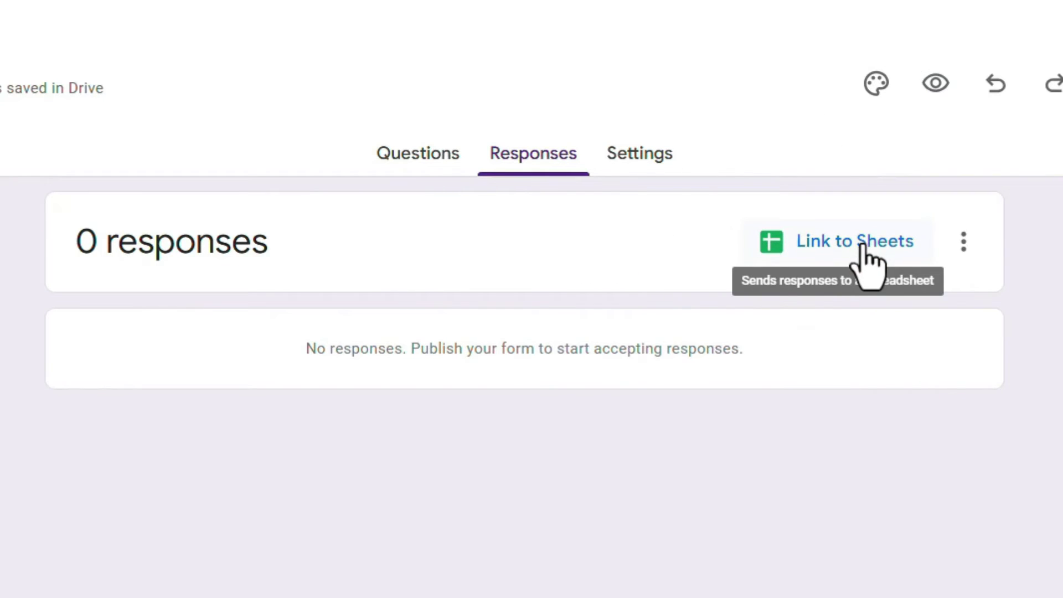
click(633, 157)
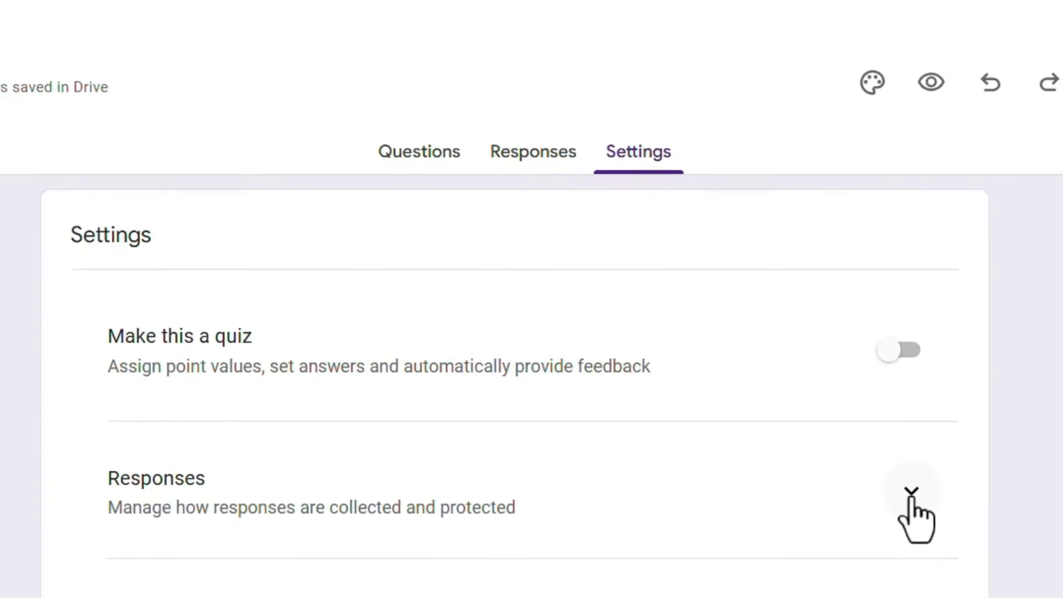
Keep email collection at Do not collect and limit respondents to 1 response.
click(913, 498)
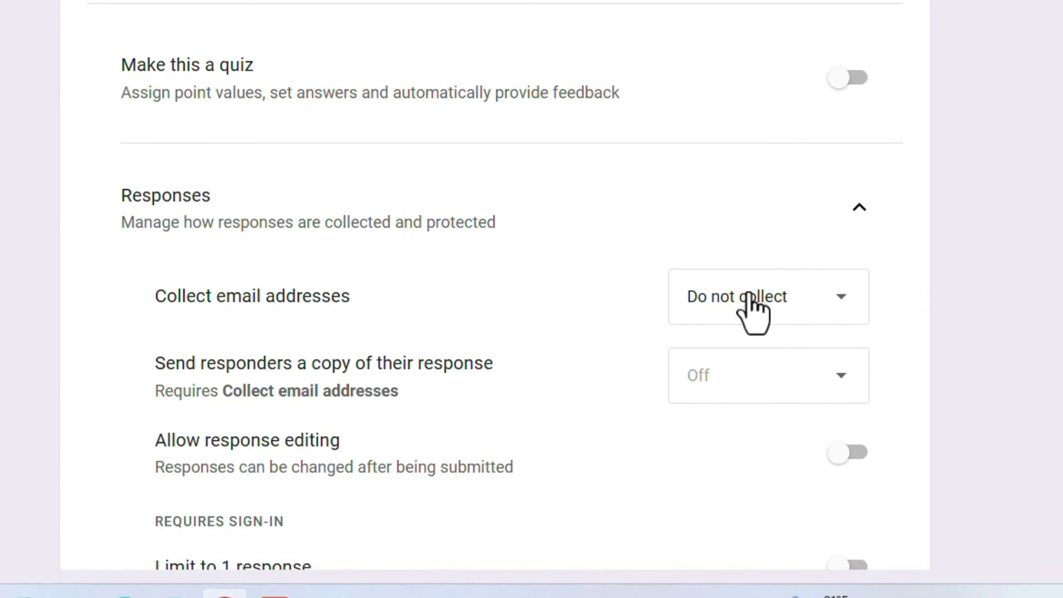
click(724, 297)
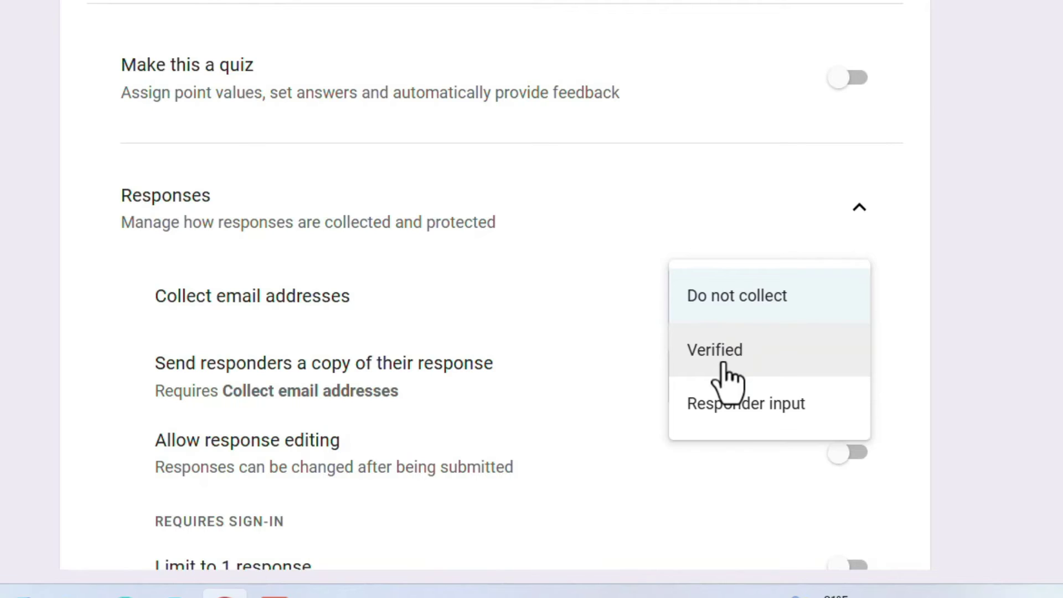
click(715, 314)
scroll(213, 250, down, 3)
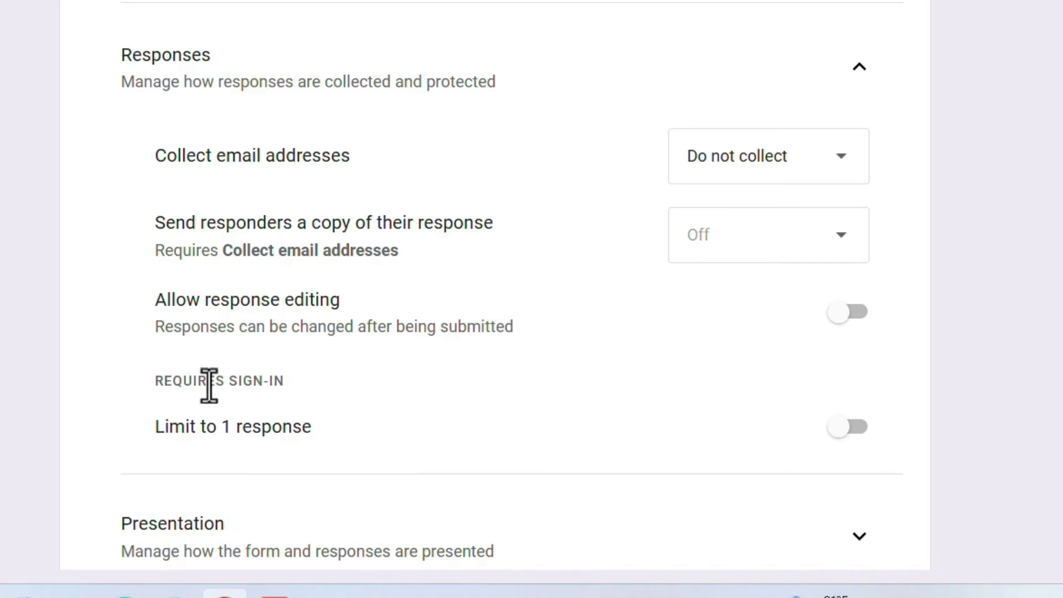
click(863, 431)
scroll(853, 272, down, 5)
click(859, 253)
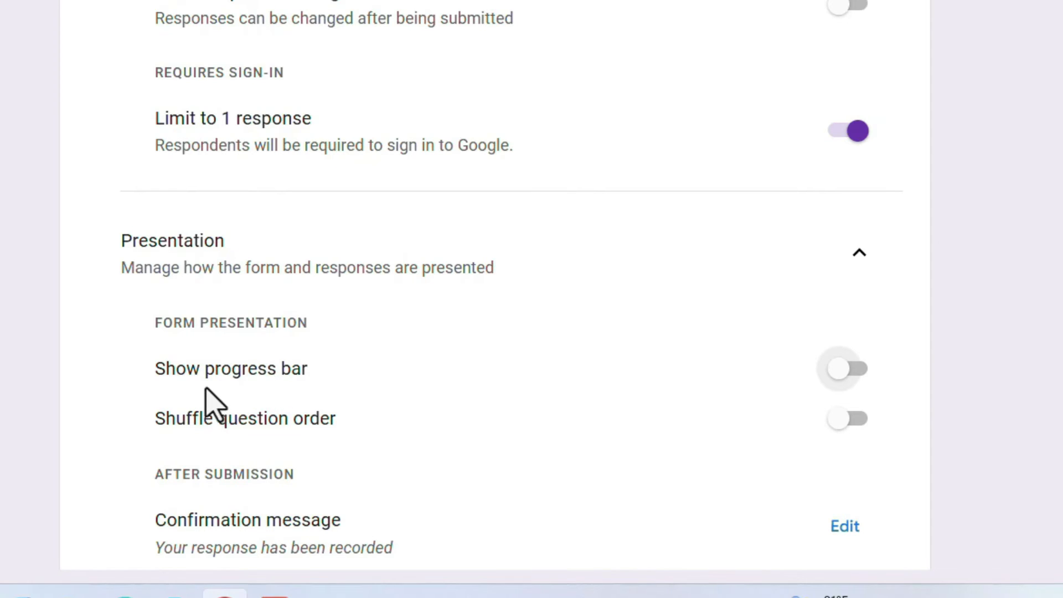
Turn on Show progress bar, leaving the confirmation message as 'Your response has been recorded'.
click(856, 388)
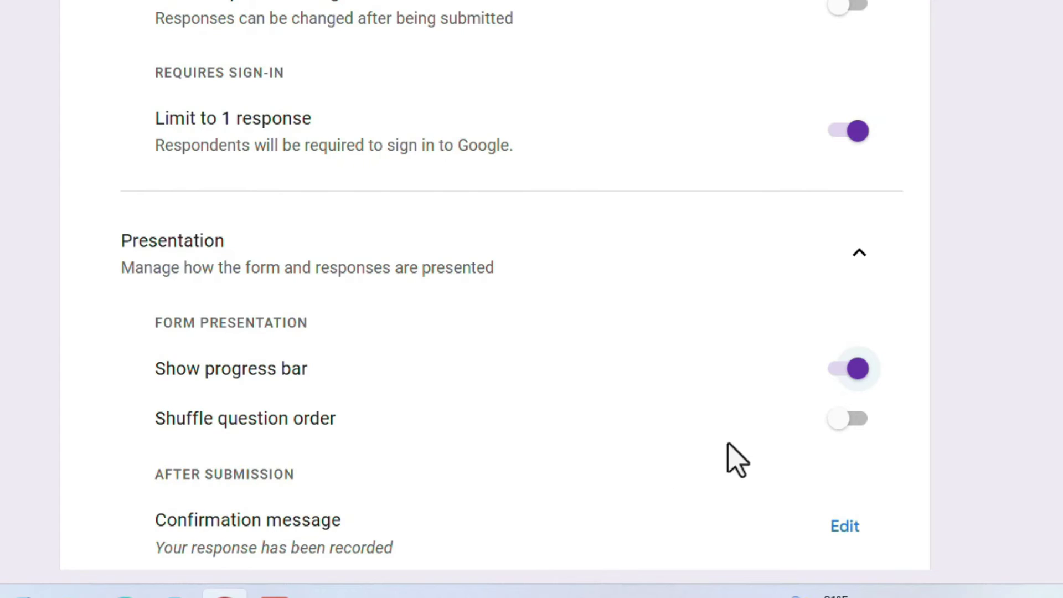
scroll(463, 489, down, 4)
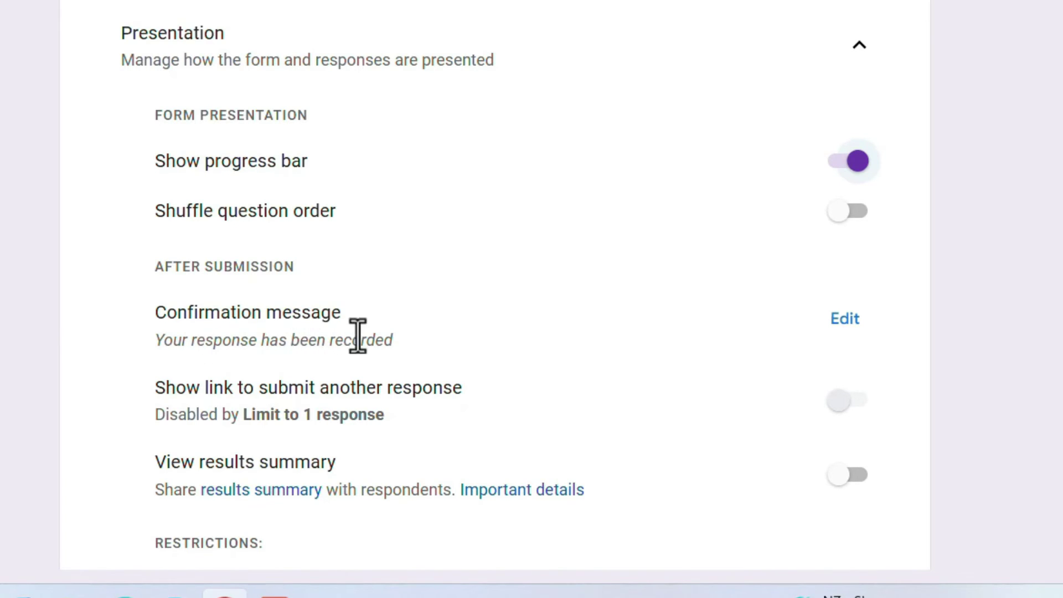
click(845, 321)
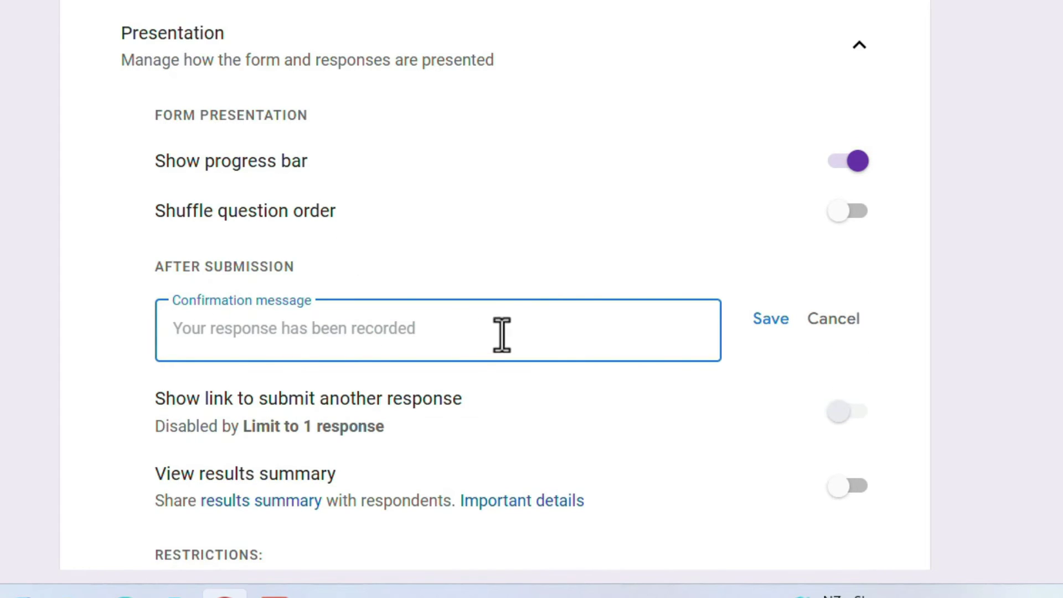
click(824, 323)
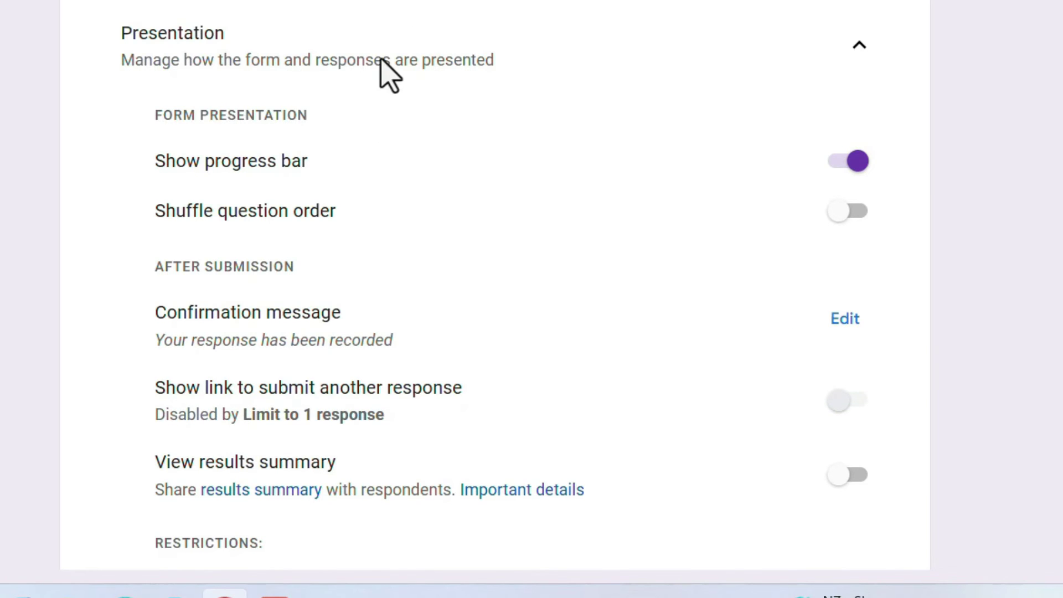
scroll(387, 73, up, 1)
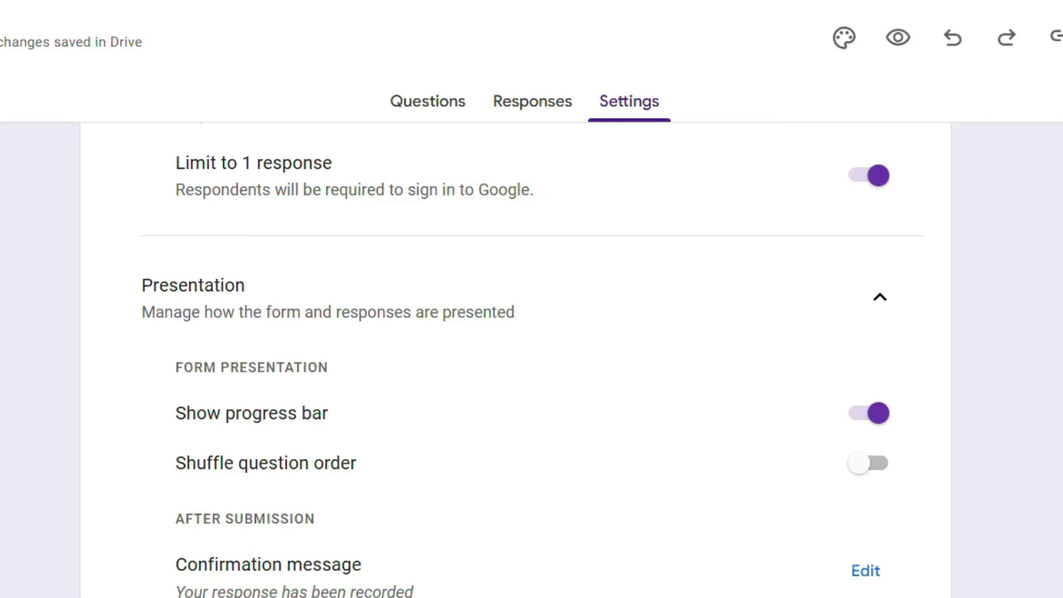
scroll(515, 360, down, 2)
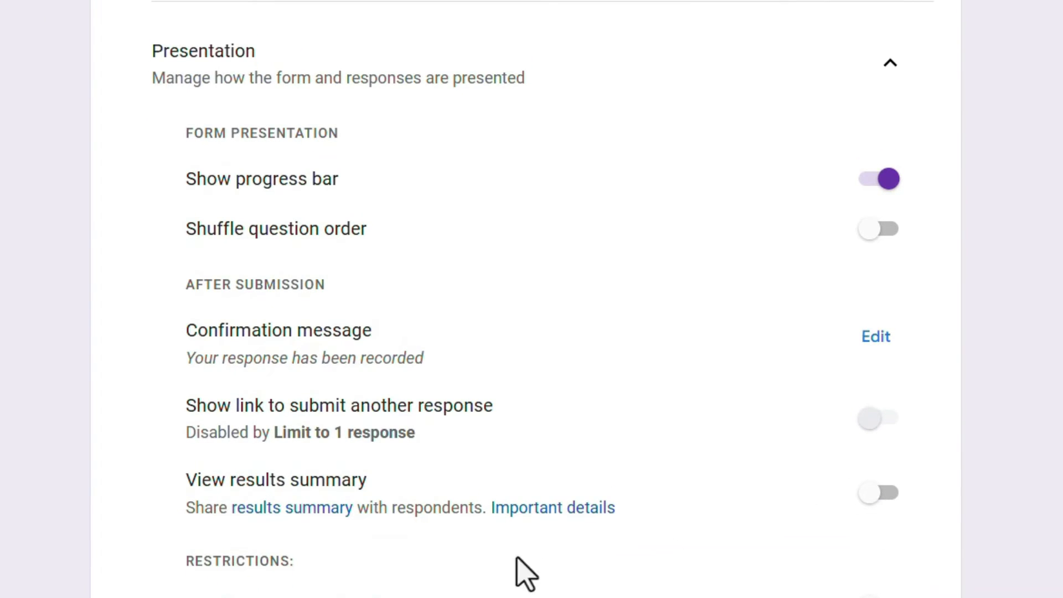
Look over Form defaults and Question defaults without changes, then return to the Questions editor.
scroll(458, 553, down, 6)
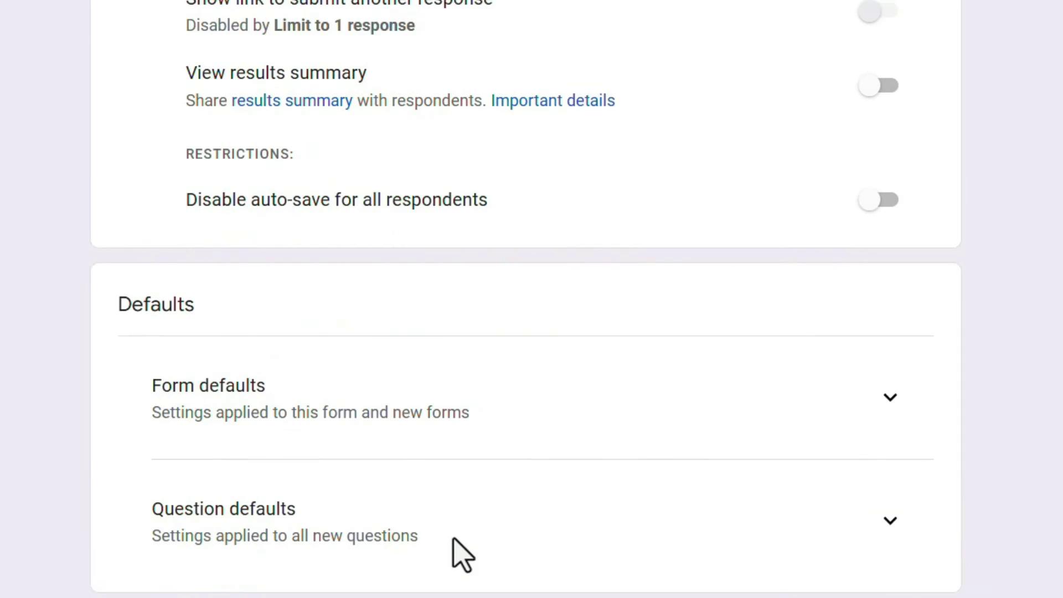
scroll(460, 552, down, 1)
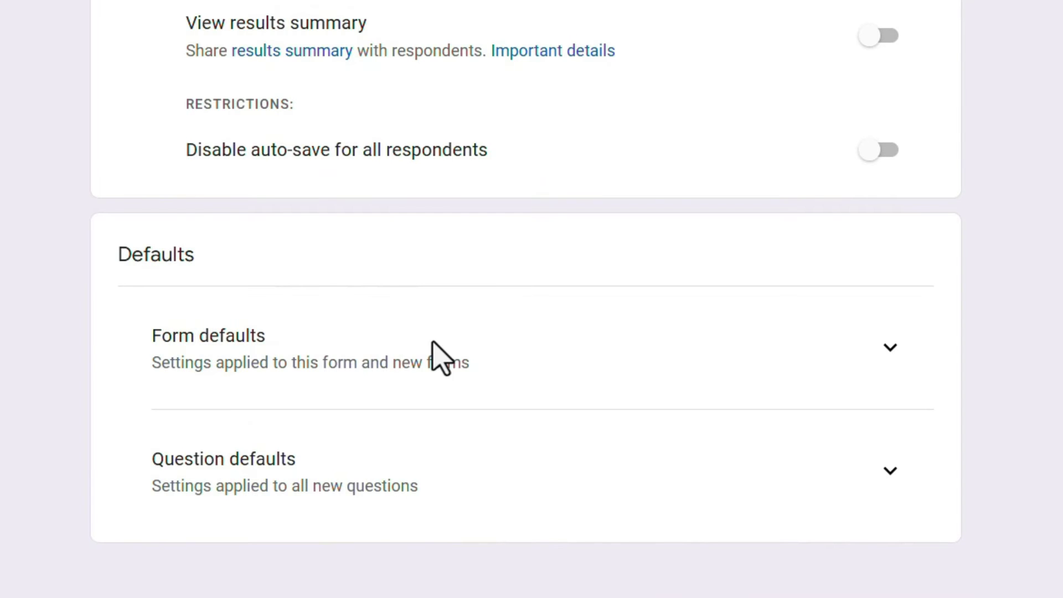
click(441, 357)
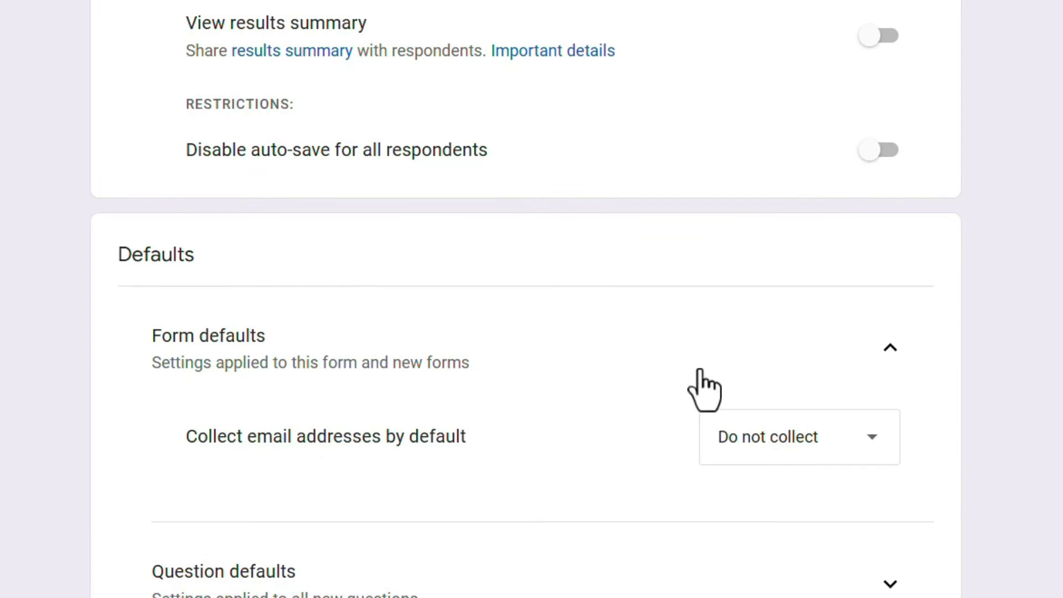
scroll(546, 422, down, 3)
click(546, 427)
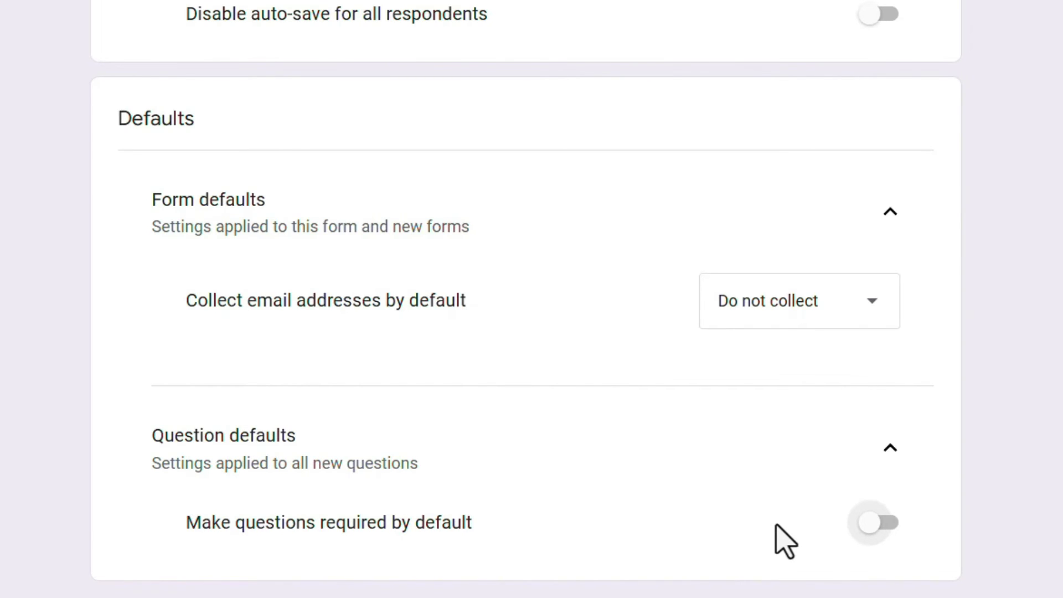
scroll(515, 421, up, 10)
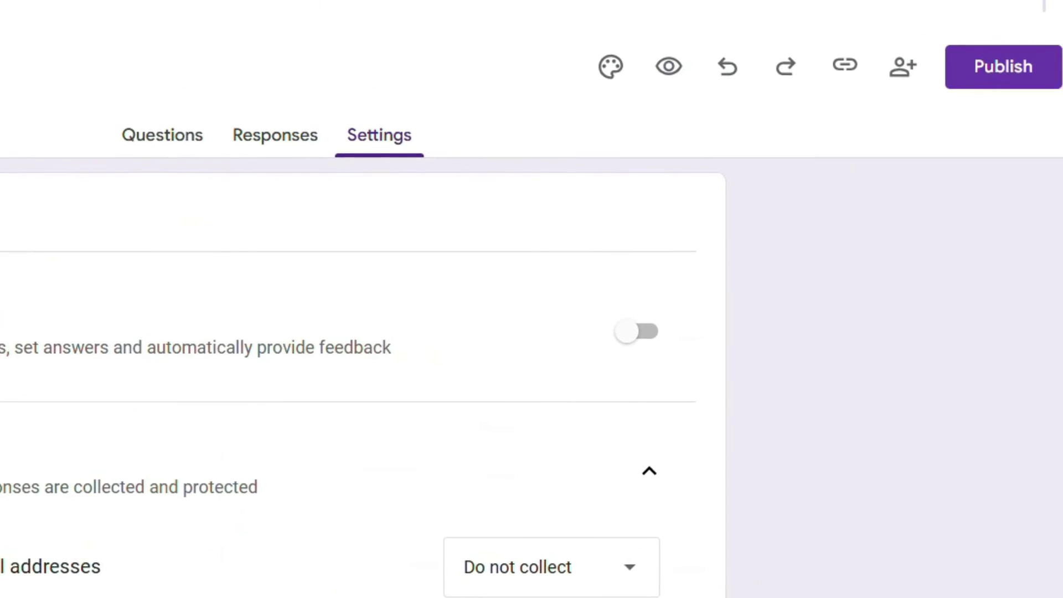
click(162, 134)
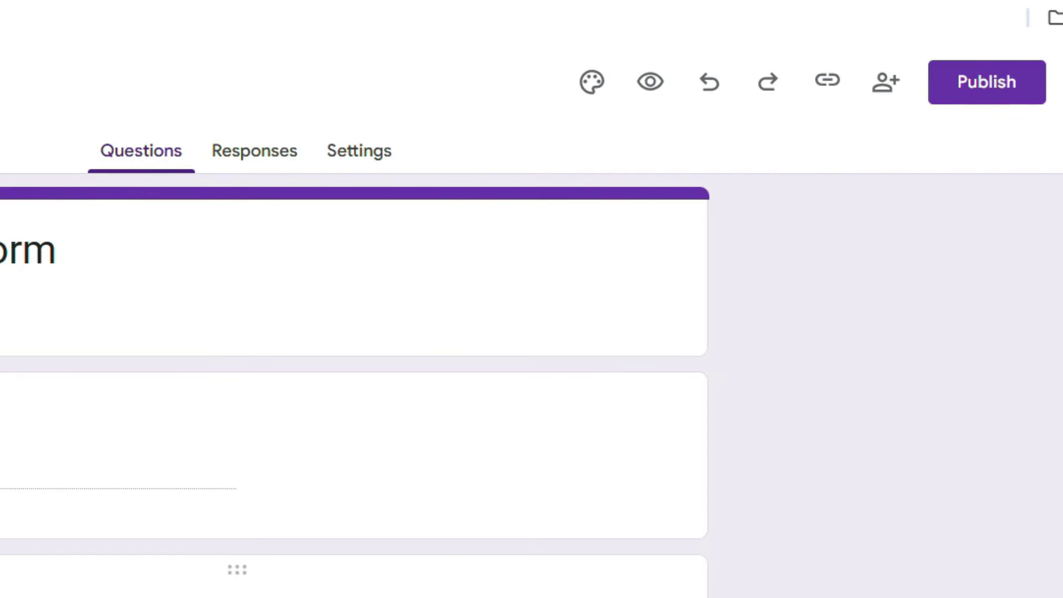
Change the theme colour to Indigo and bring up the header image picker.
click(592, 83)
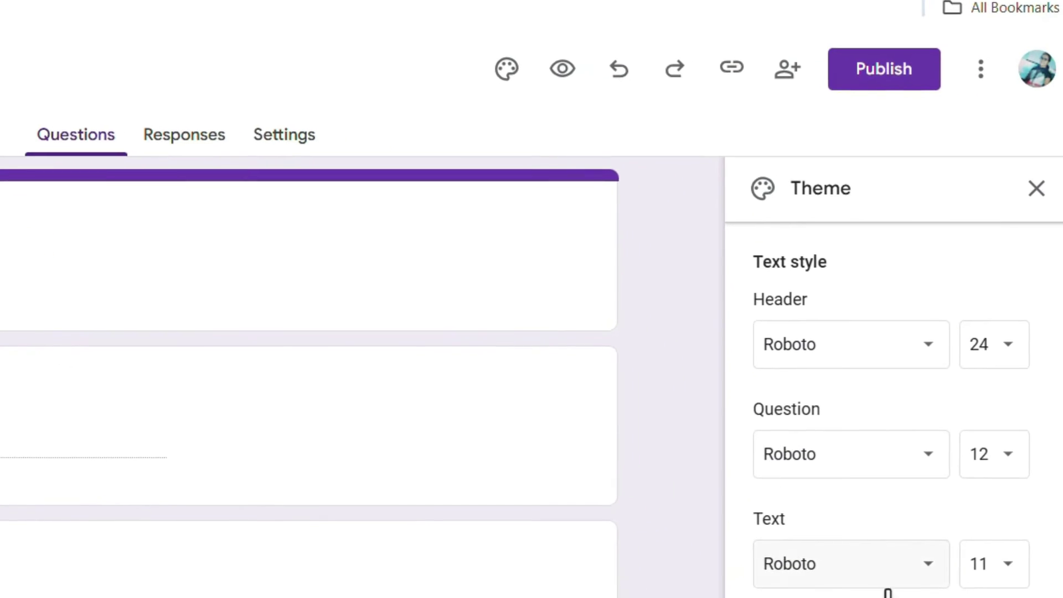
scroll(886, 405, down, 4)
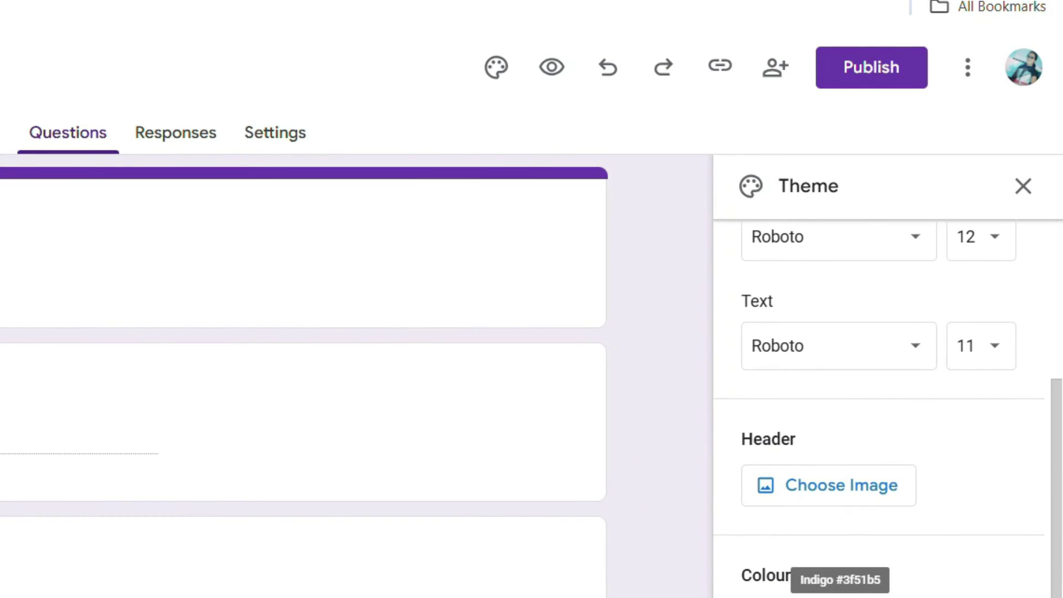
click(840, 596)
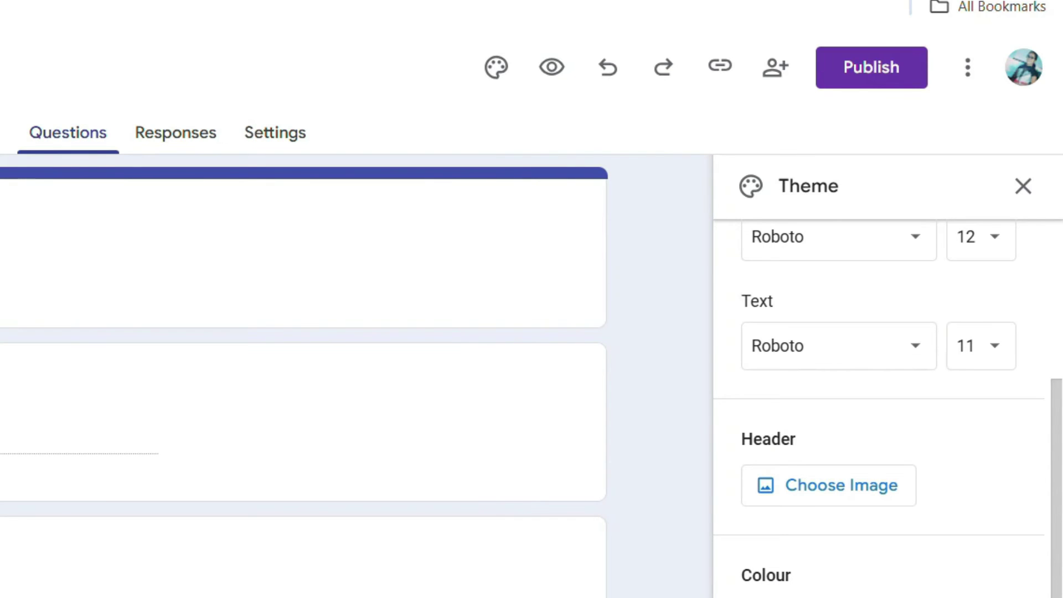
click(797, 500)
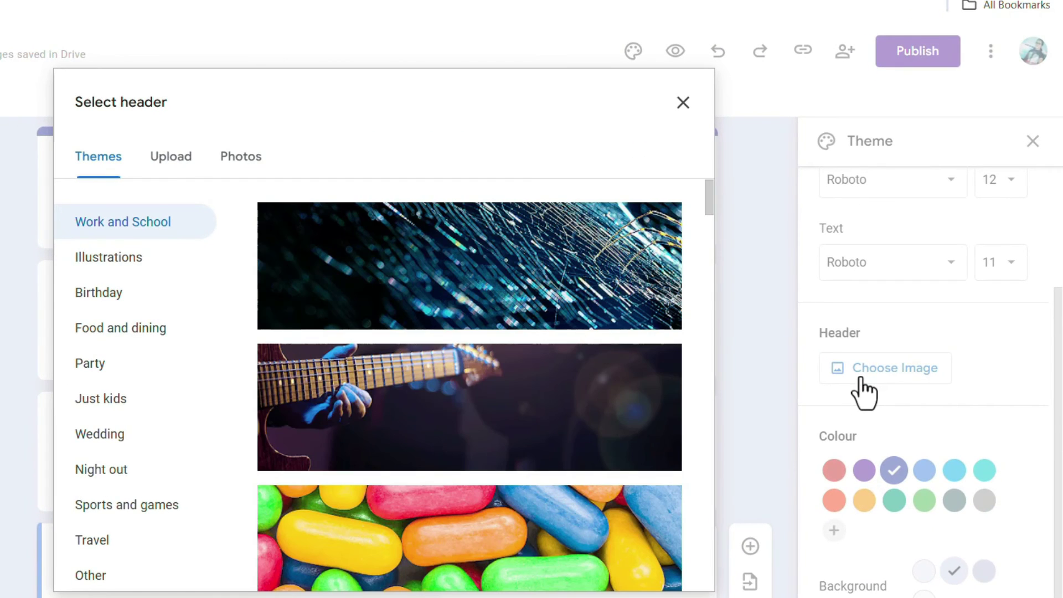
Insert the first Work and School spider-web image as the Feedback form's header.
click(343, 317)
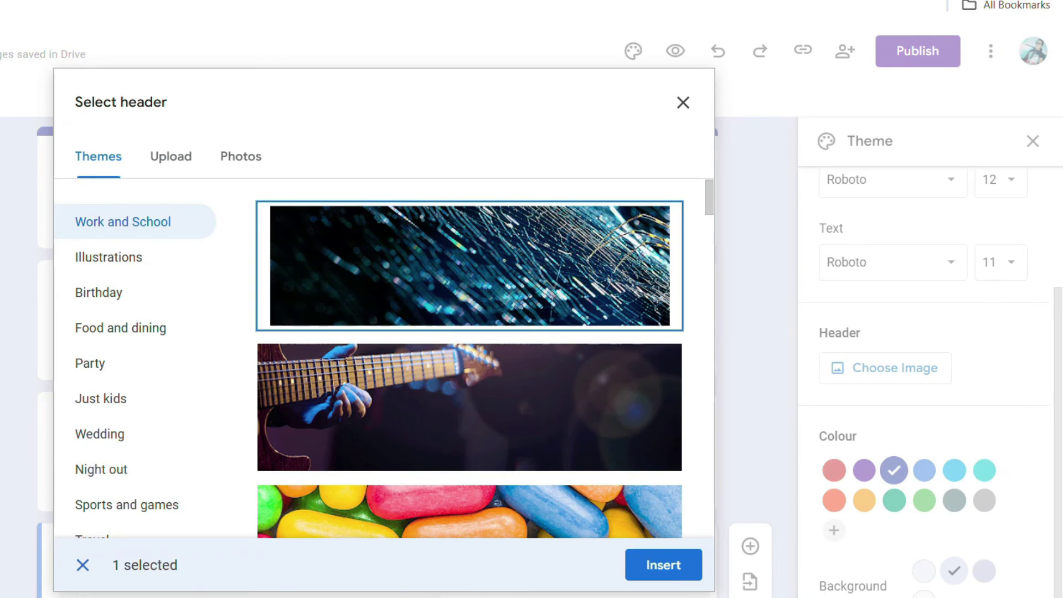
click(666, 563)
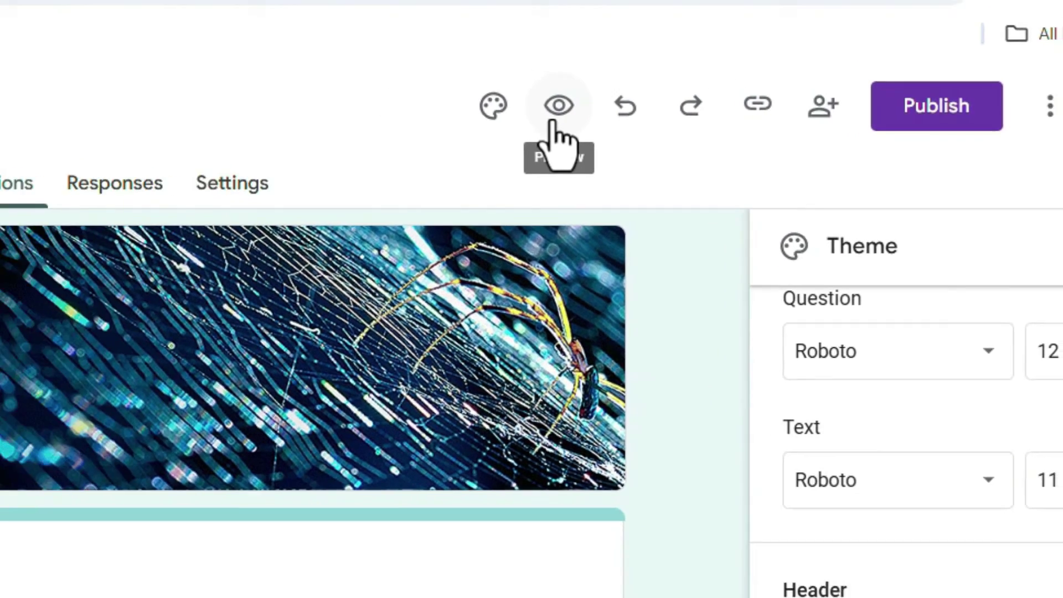
Preview the Feedback form and scroll through it as respondents would see it.
click(459, 125)
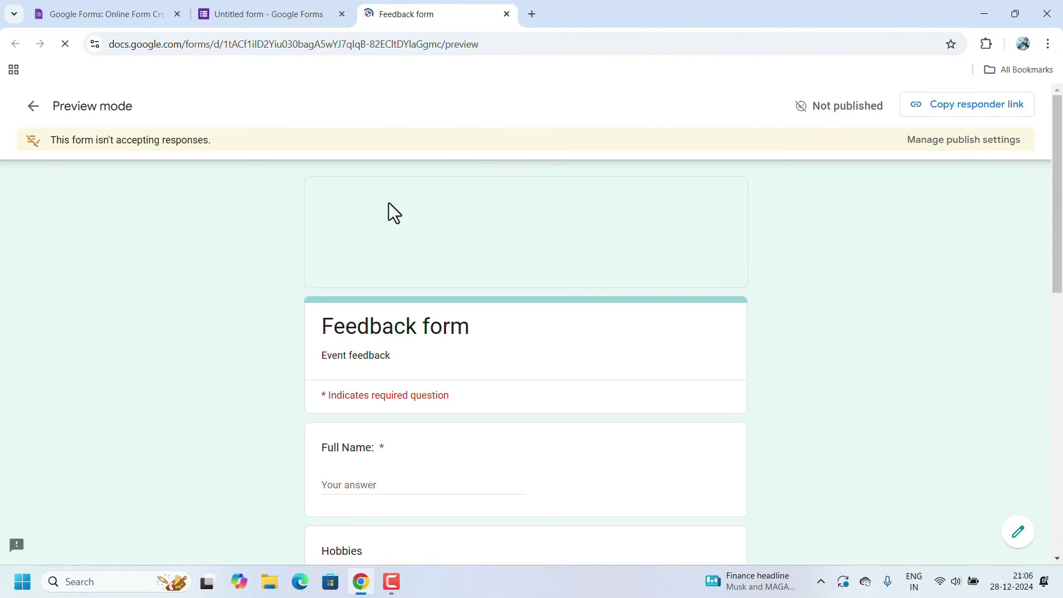
scroll(546, 412, down, 5)
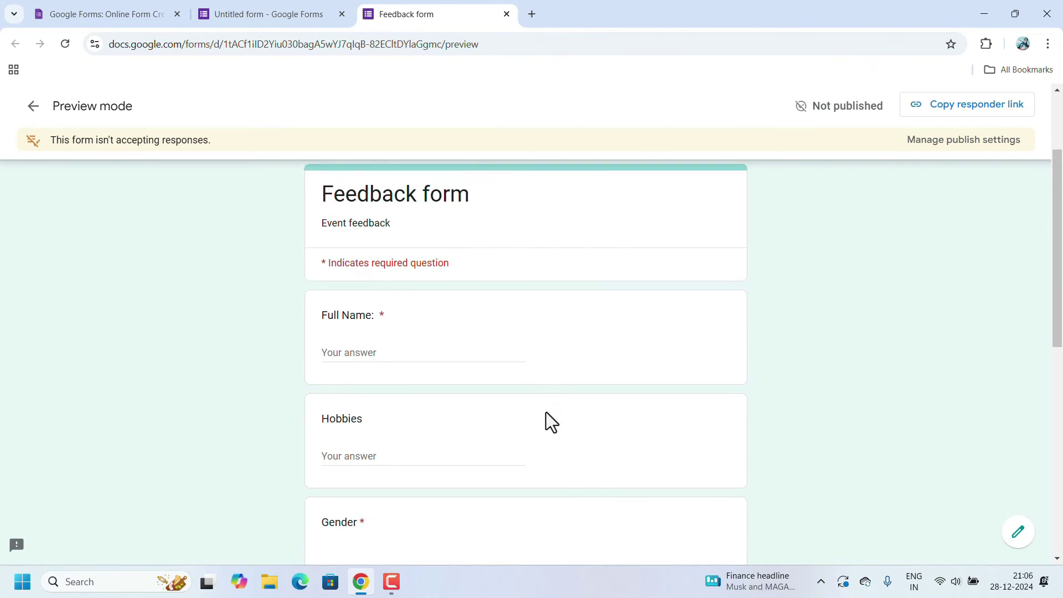
scroll(546, 412, down, 5)
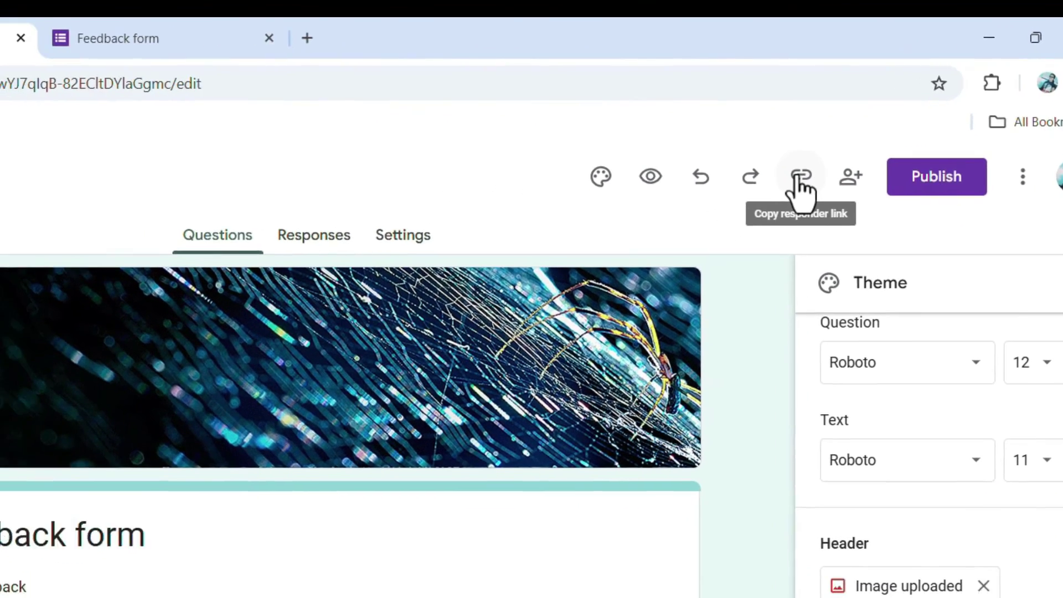
click(771, 186)
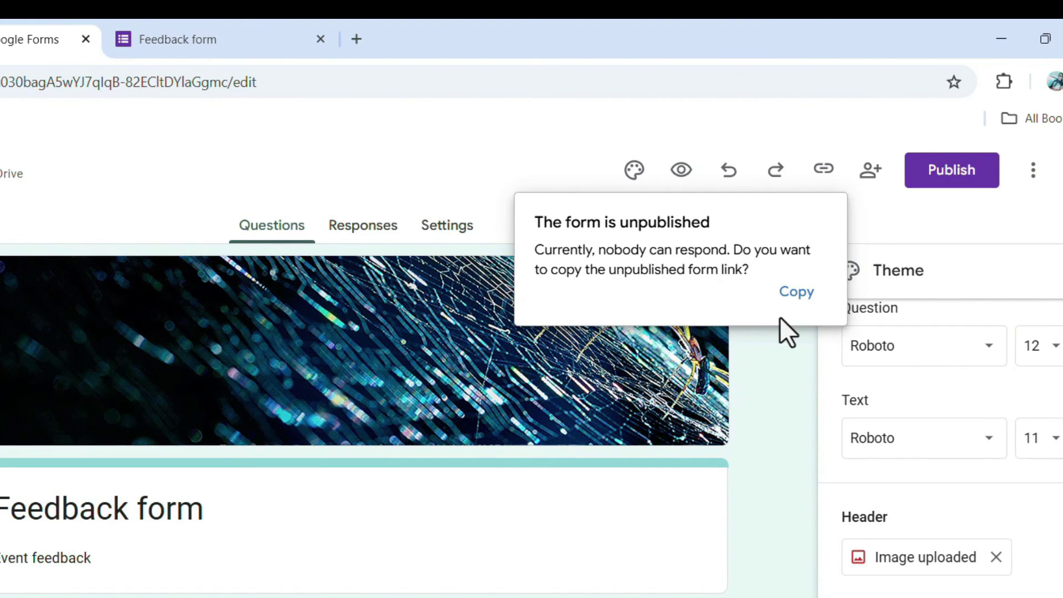
click(870, 169)
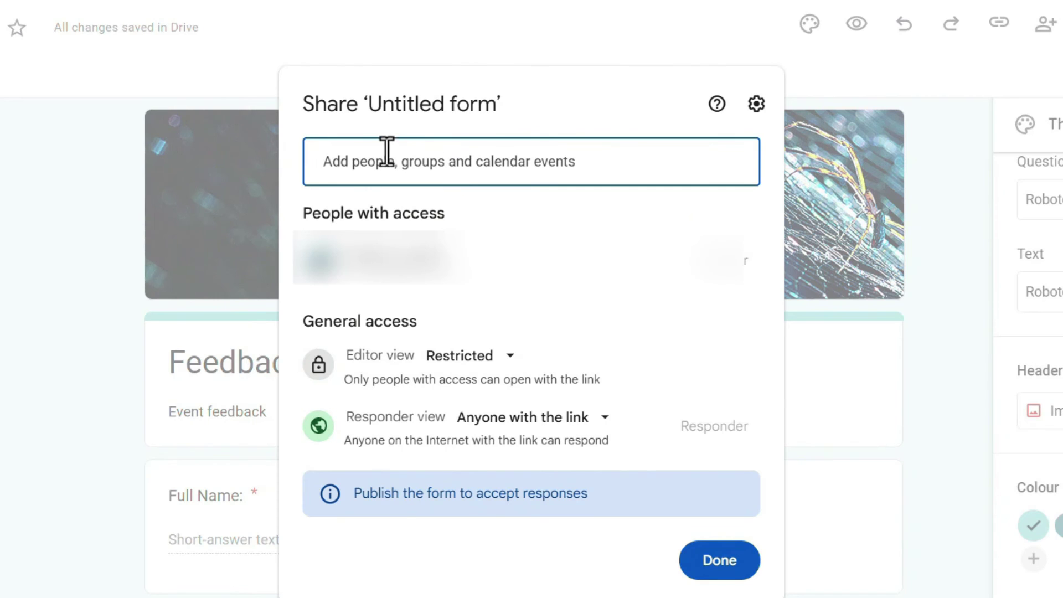
click(370, 155)
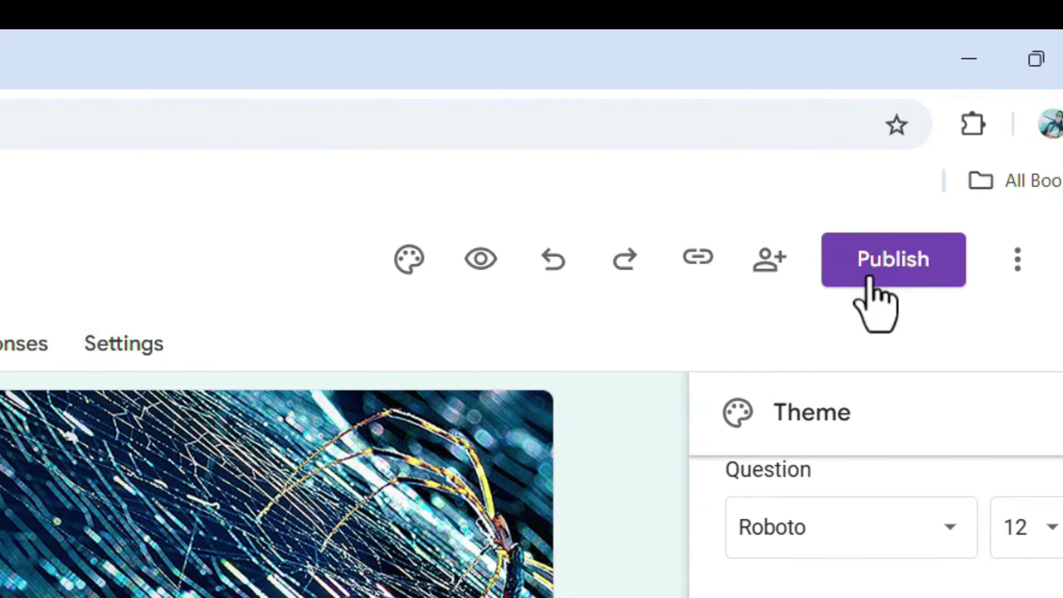
Publish the form to anyone with the link and review who can respond.
click(870, 281)
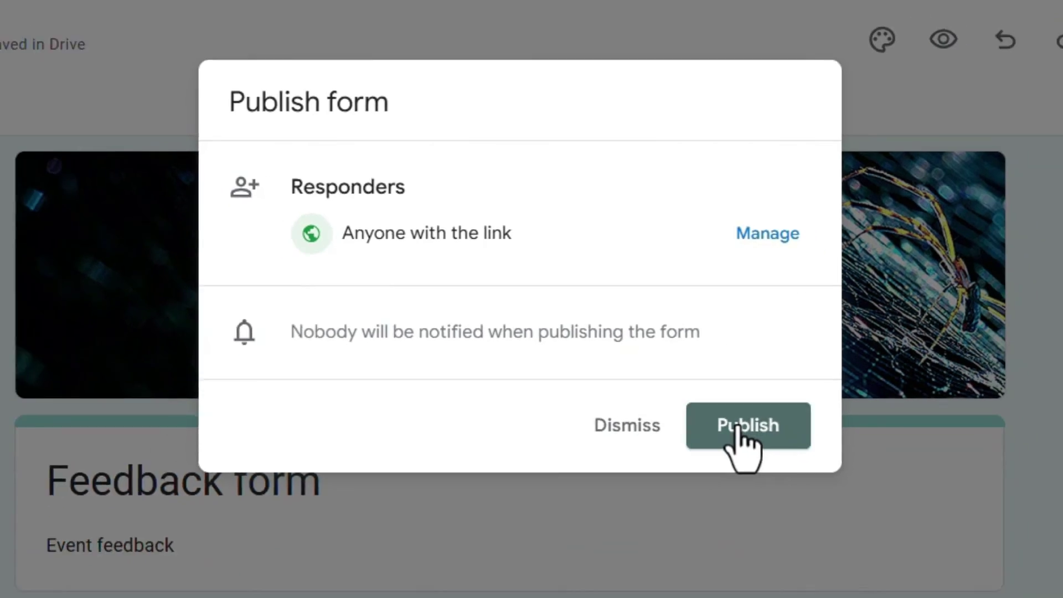
click(775, 468)
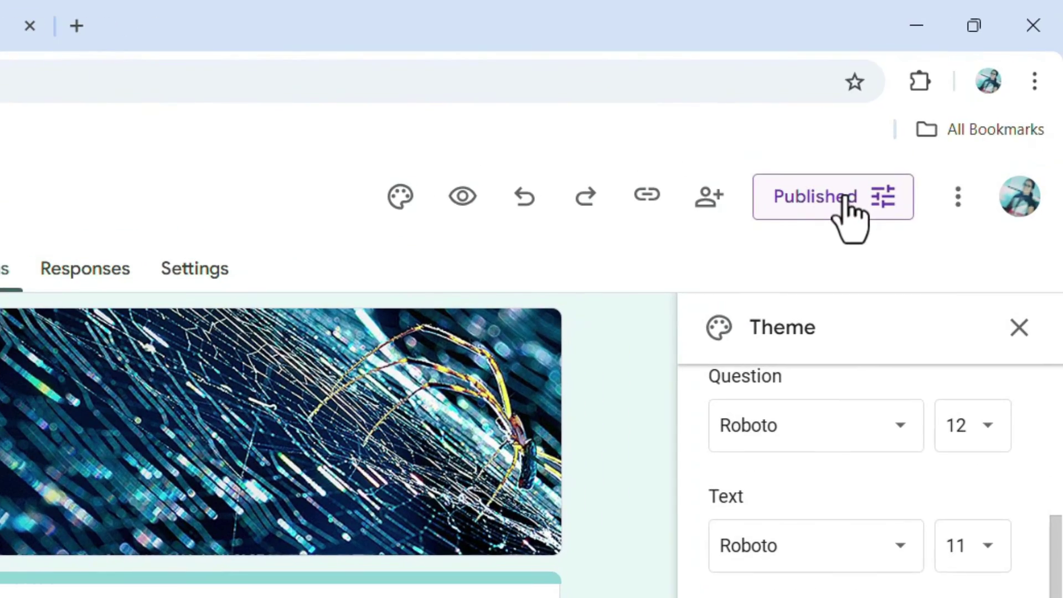
click(845, 197)
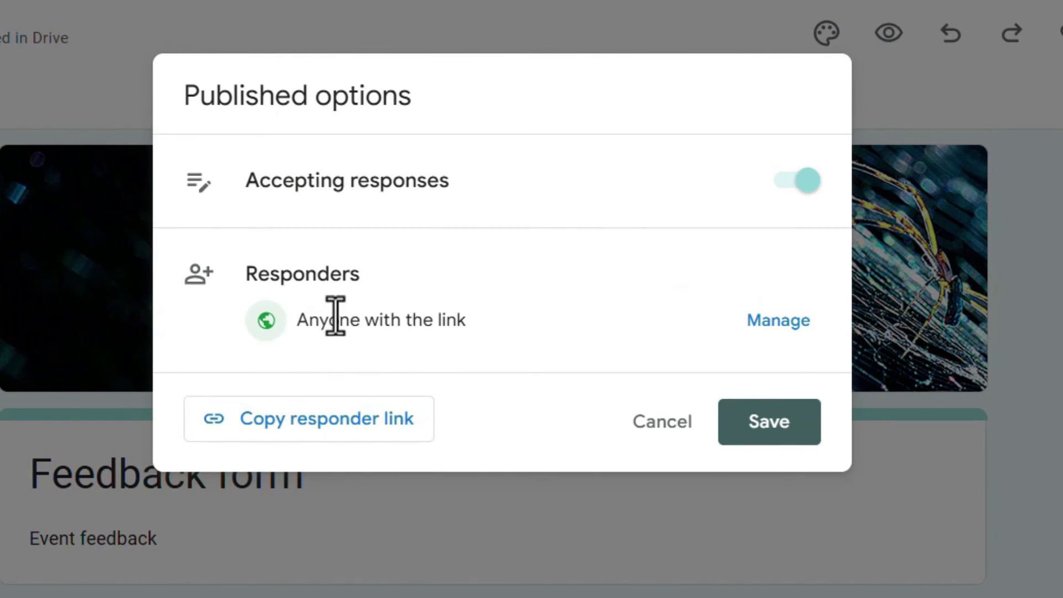
click(780, 322)
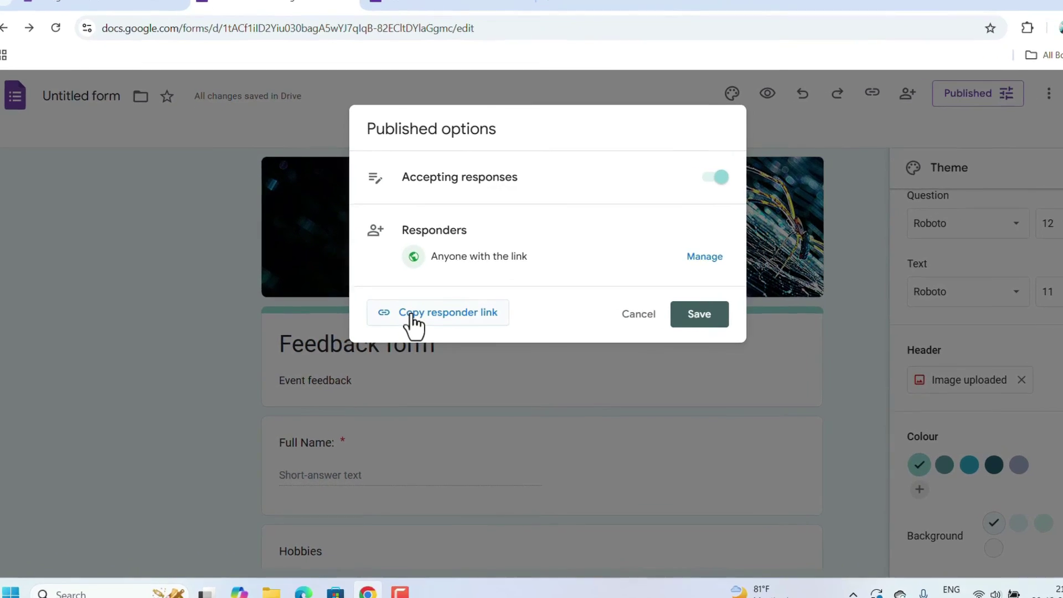
Copy the shortened responder link, then close the published options.
click(485, 308)
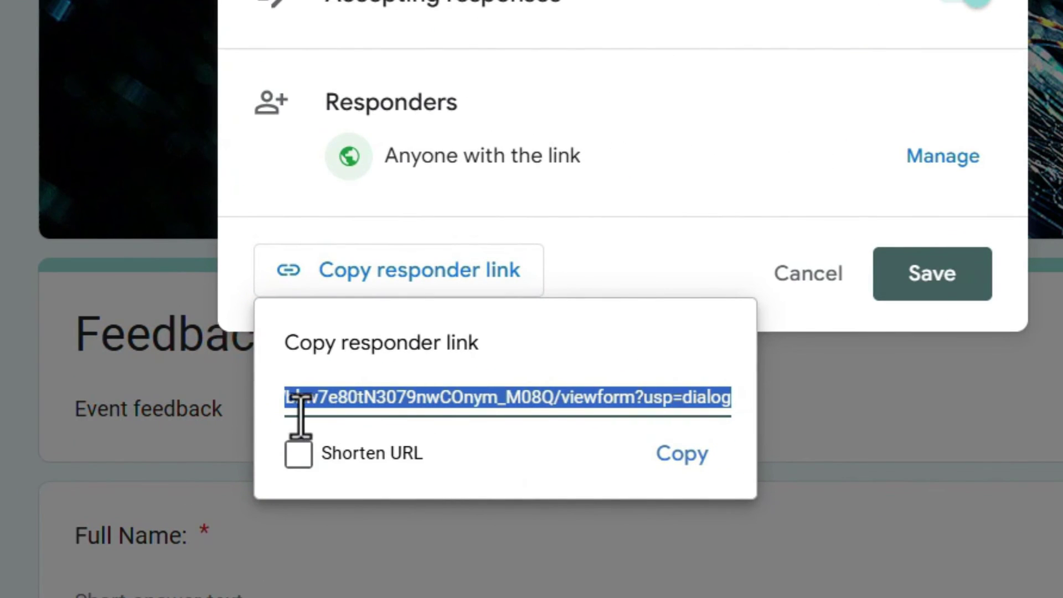
click(298, 454)
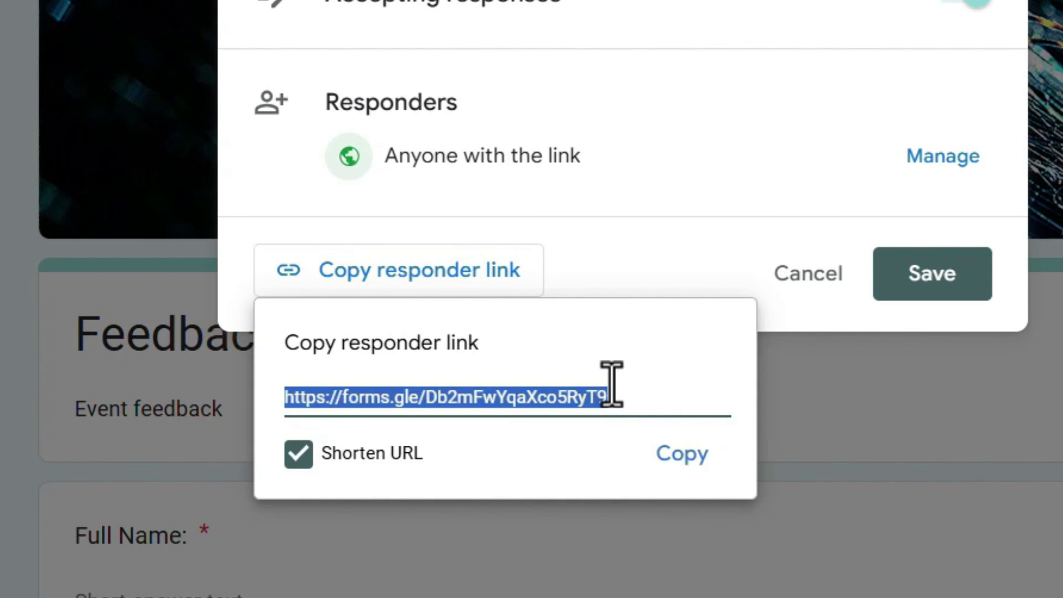
click(678, 463)
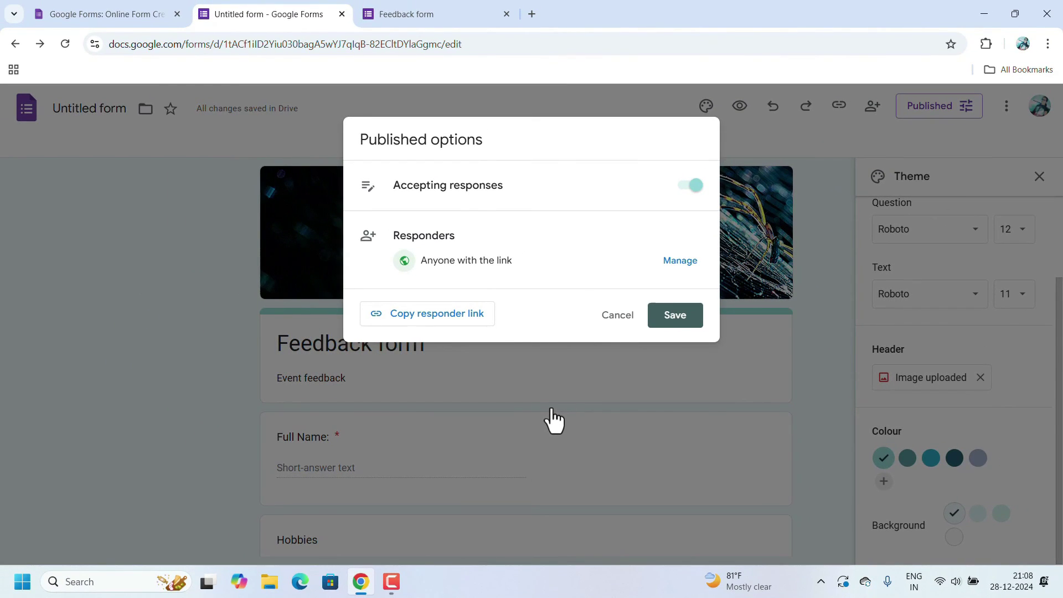
click(613, 321)
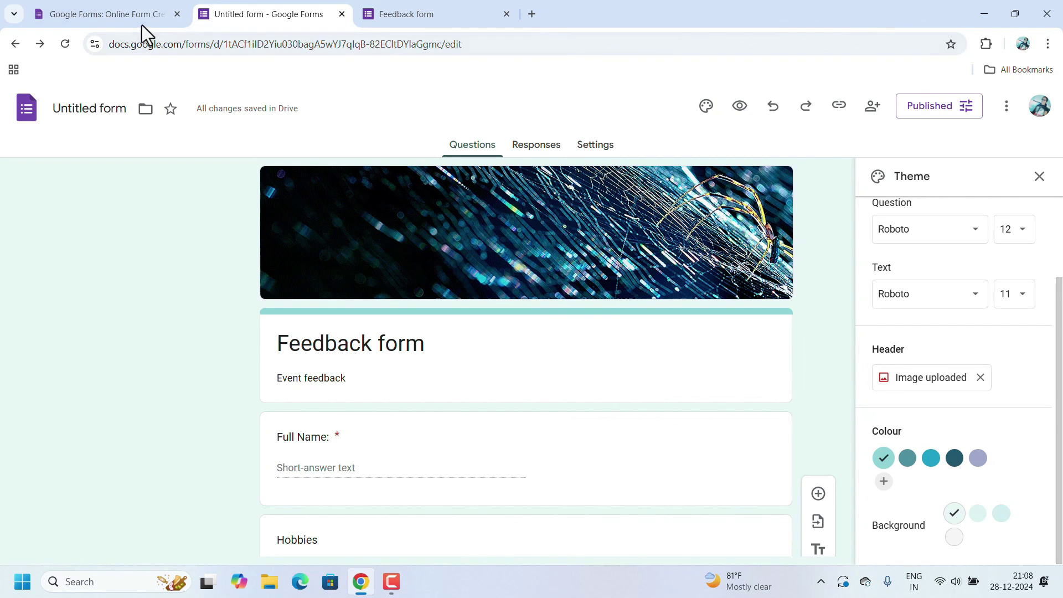
Open the other Feedback form, About our program, from the recent forms list.
click(15, 44)
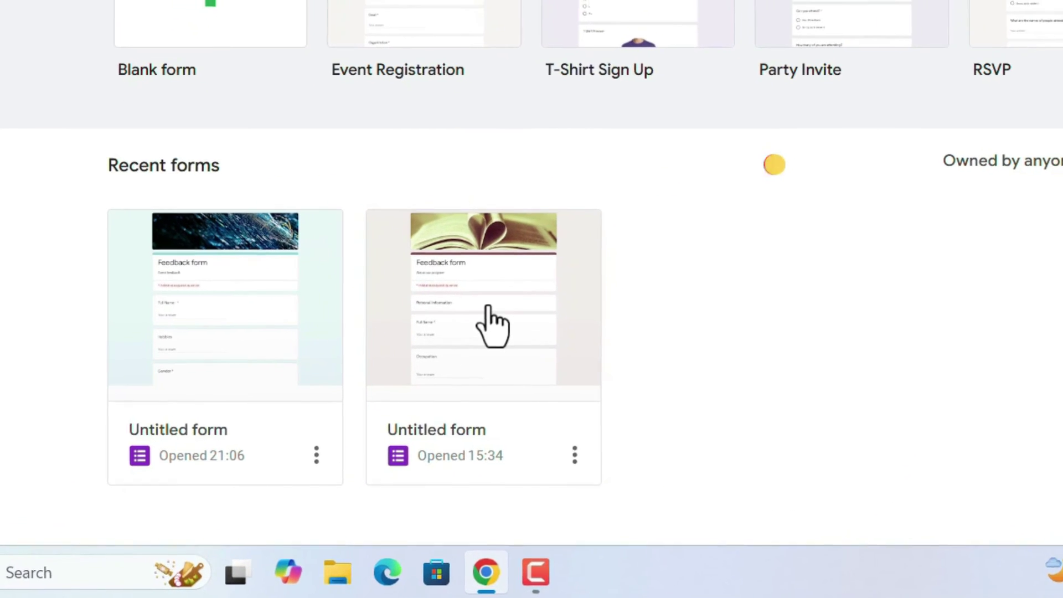
click(490, 324)
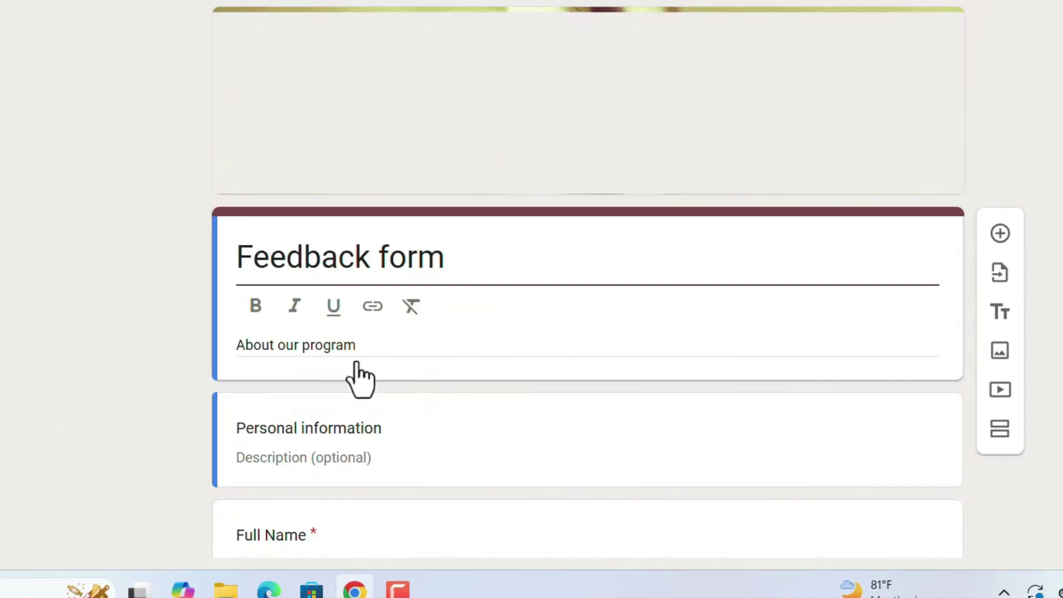
scroll(449, 493, down, 15)
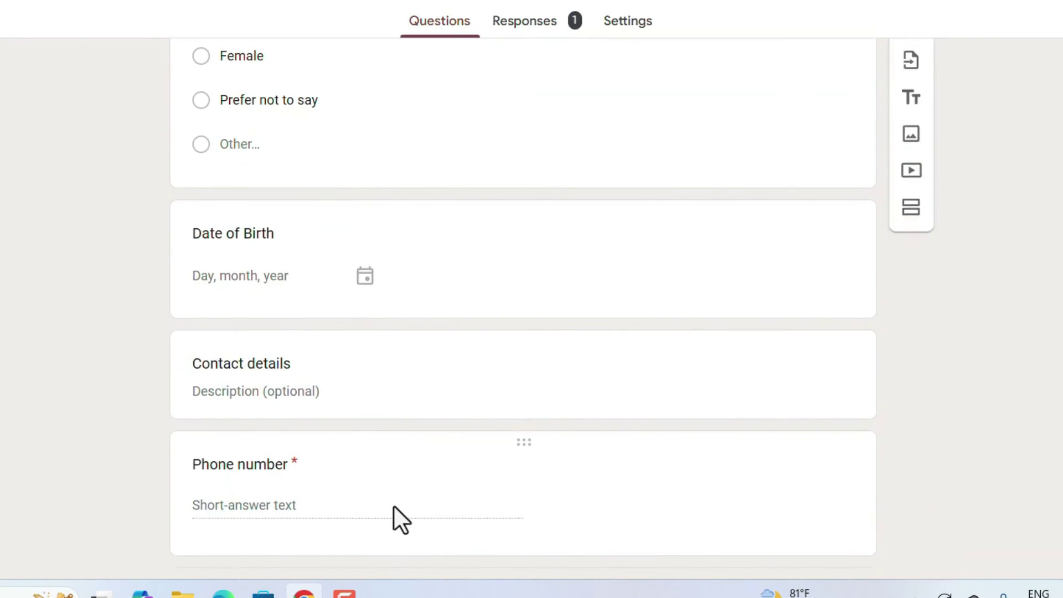
scroll(394, 506, up, 10)
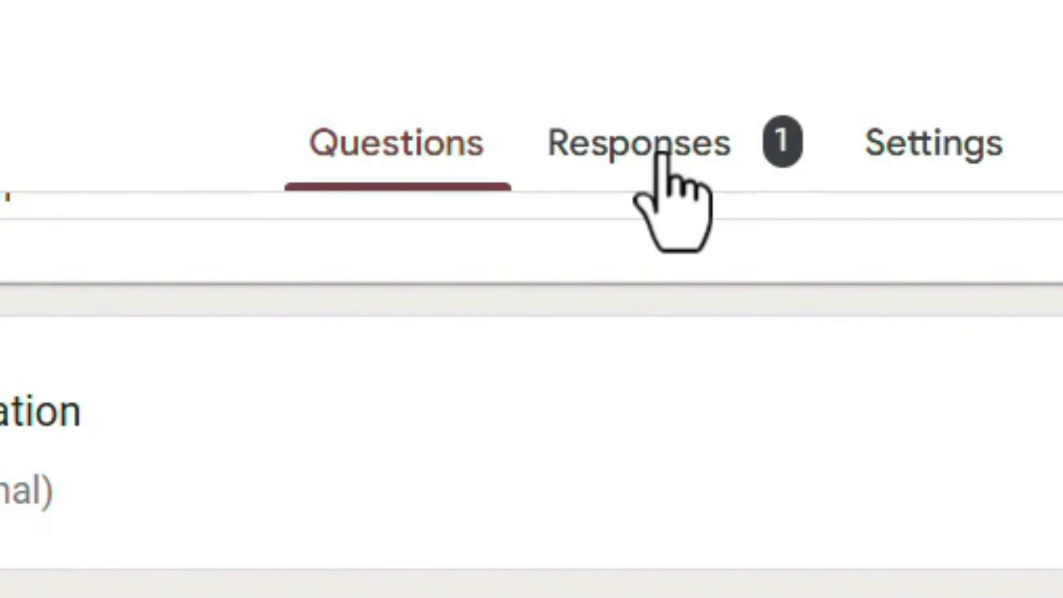
Review its single response as a summary, by question, and individually.
click(705, 155)
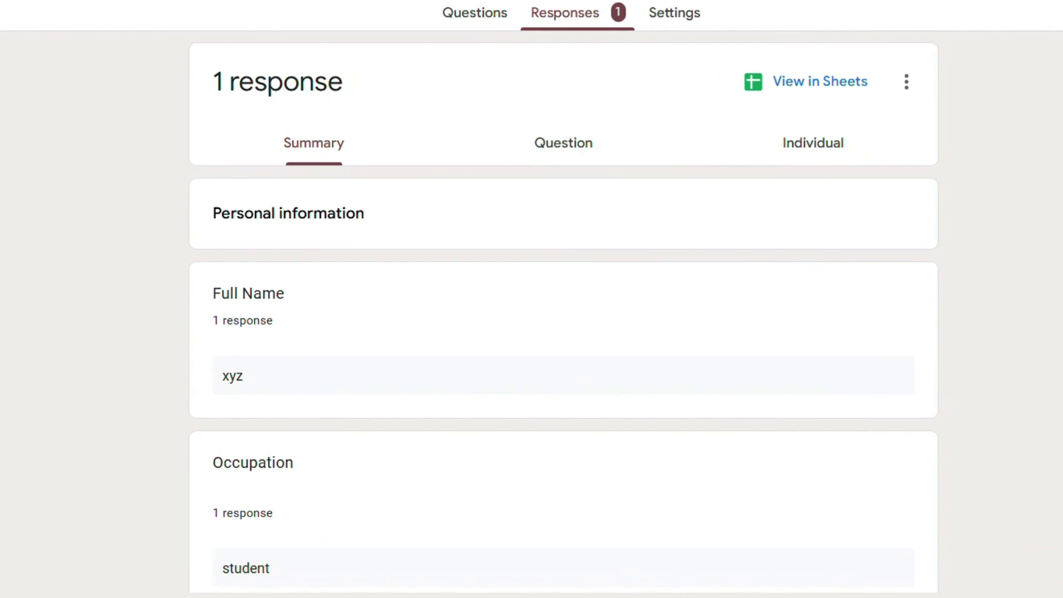
scroll(261, 396, down, 15)
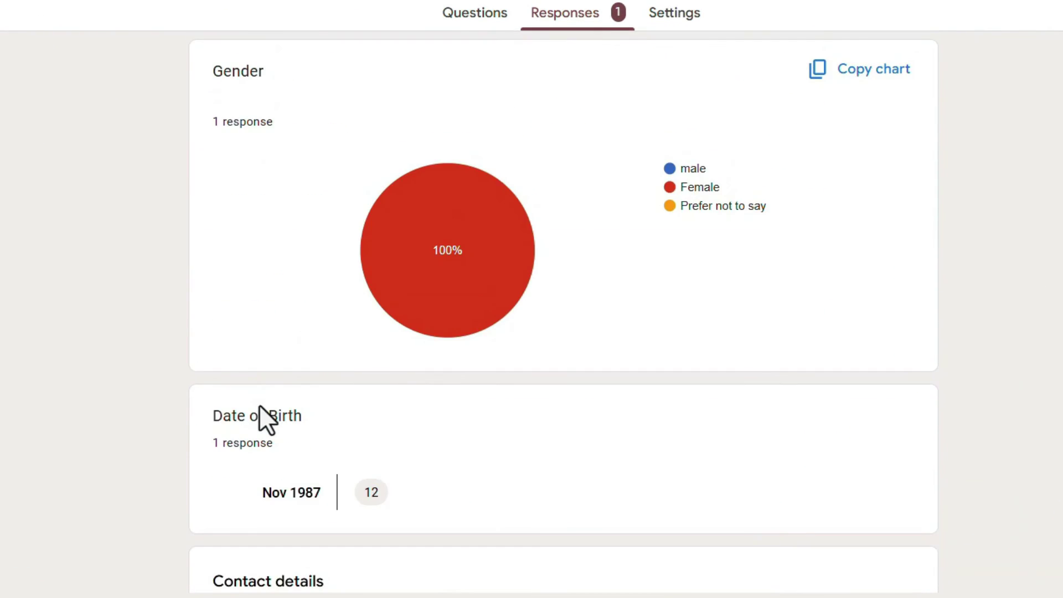
scroll(257, 384, up, 15)
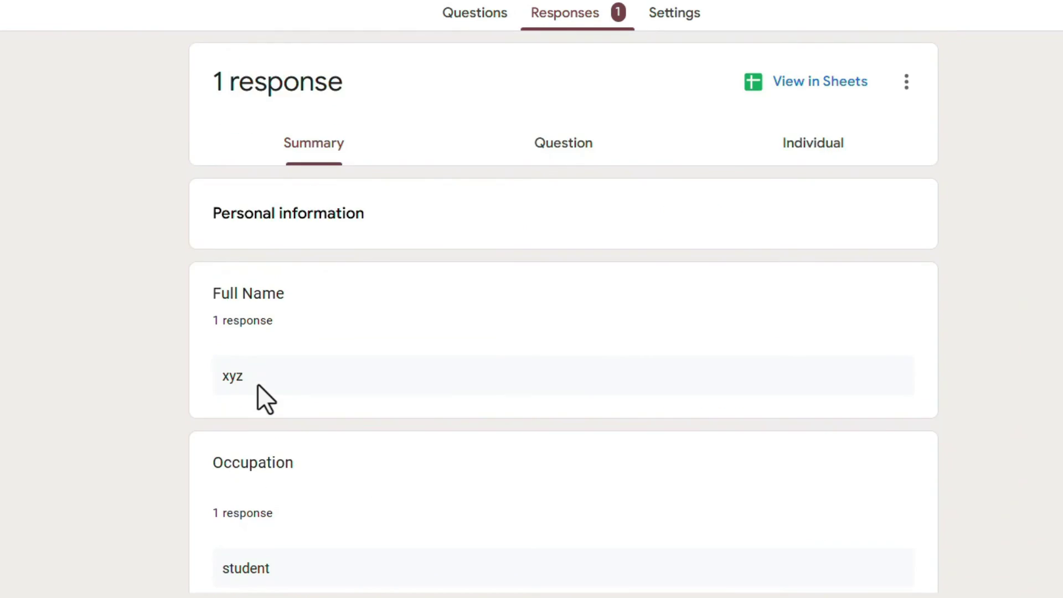
click(565, 150)
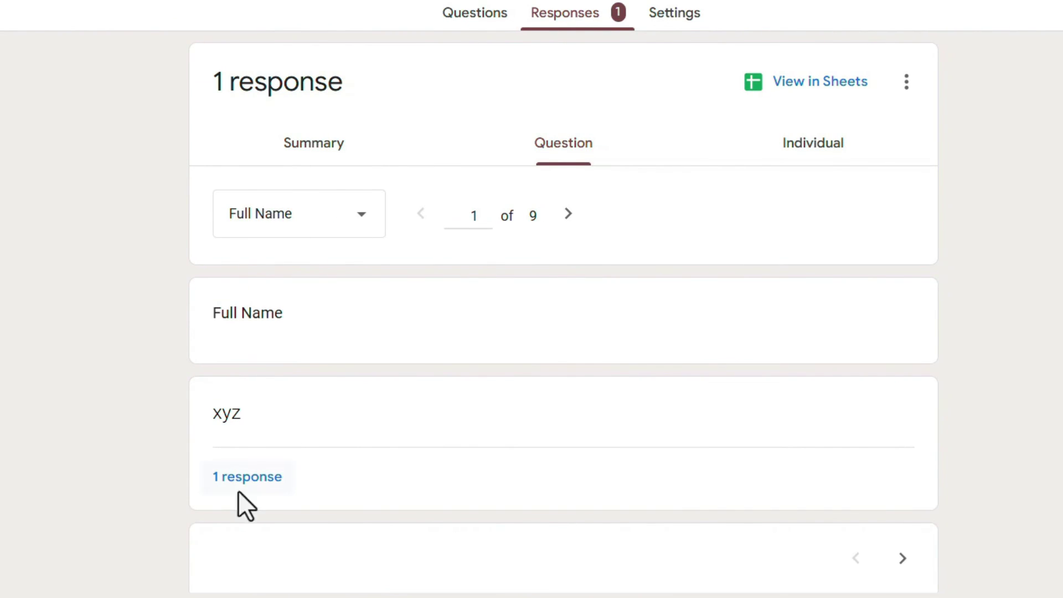
click(823, 159)
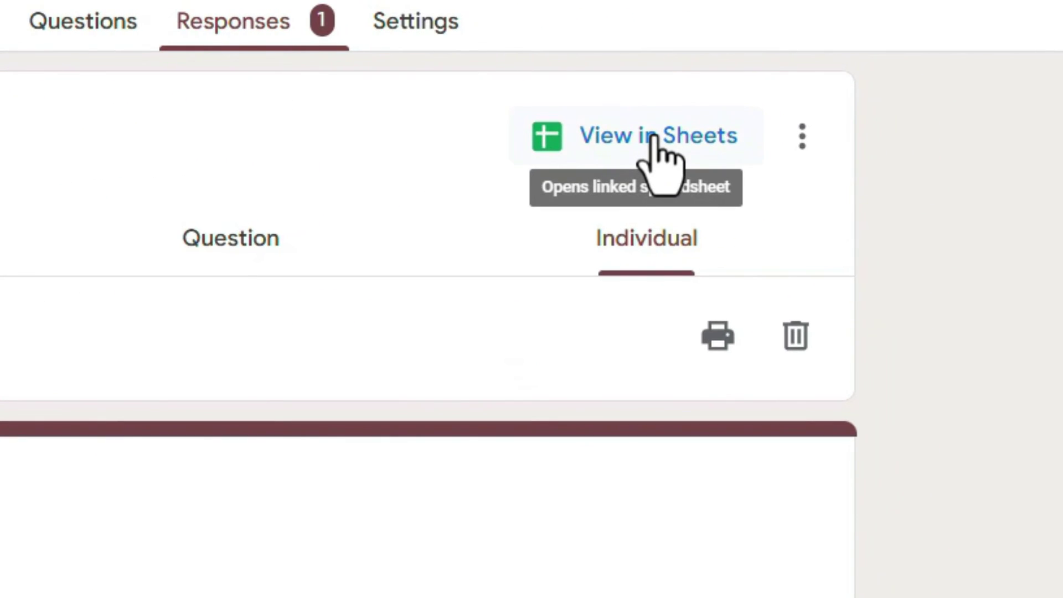
Check the response row in the linked 'Untitled form (Responses)' sheet, then return to Forms.
click(653, 138)
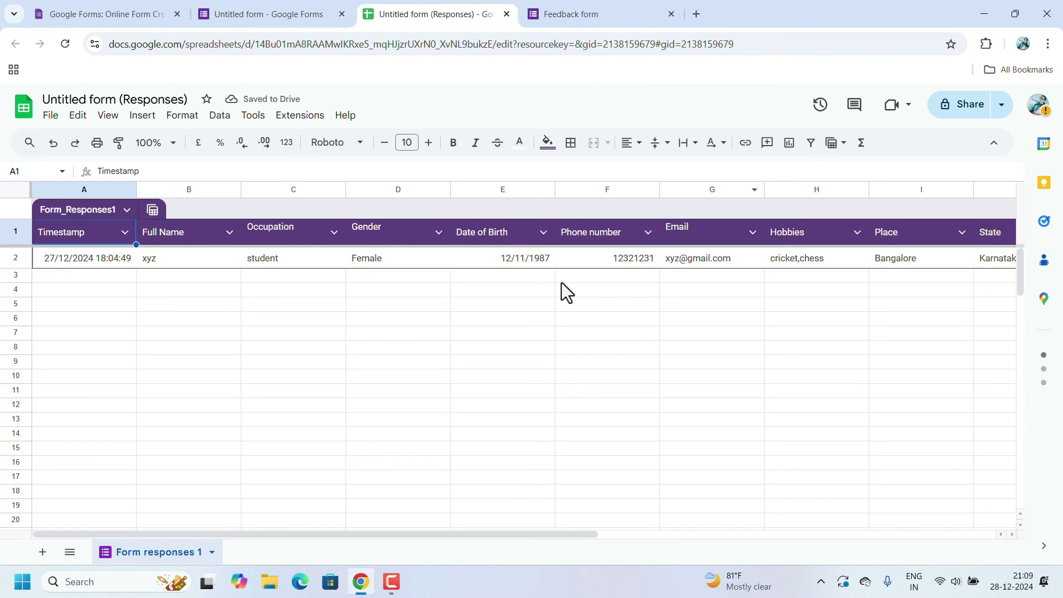
scroll(657, 288, right, 3)
scroll(657, 288, left, 3)
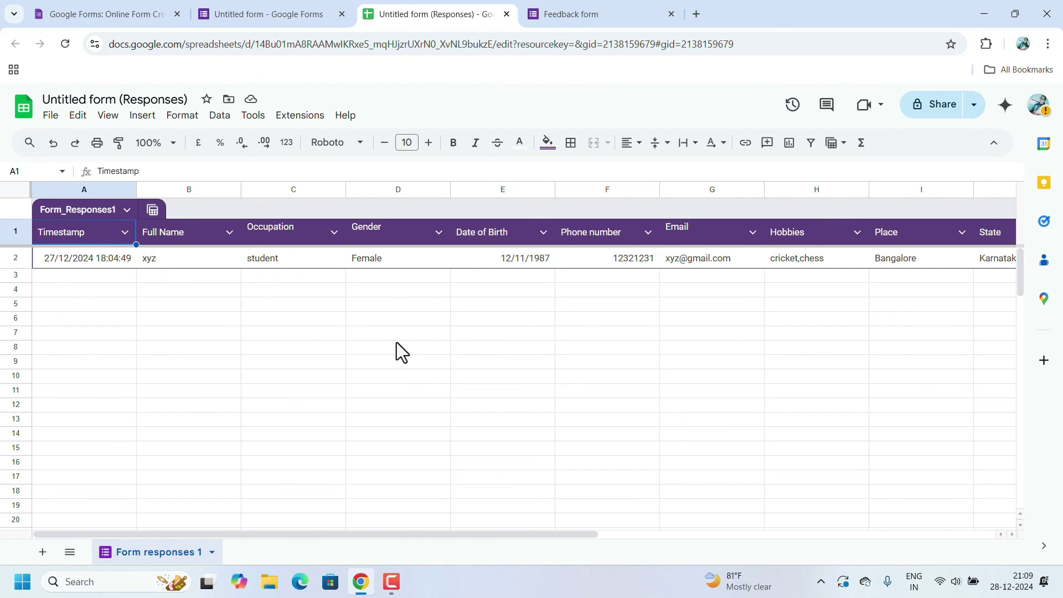
click(280, 15)
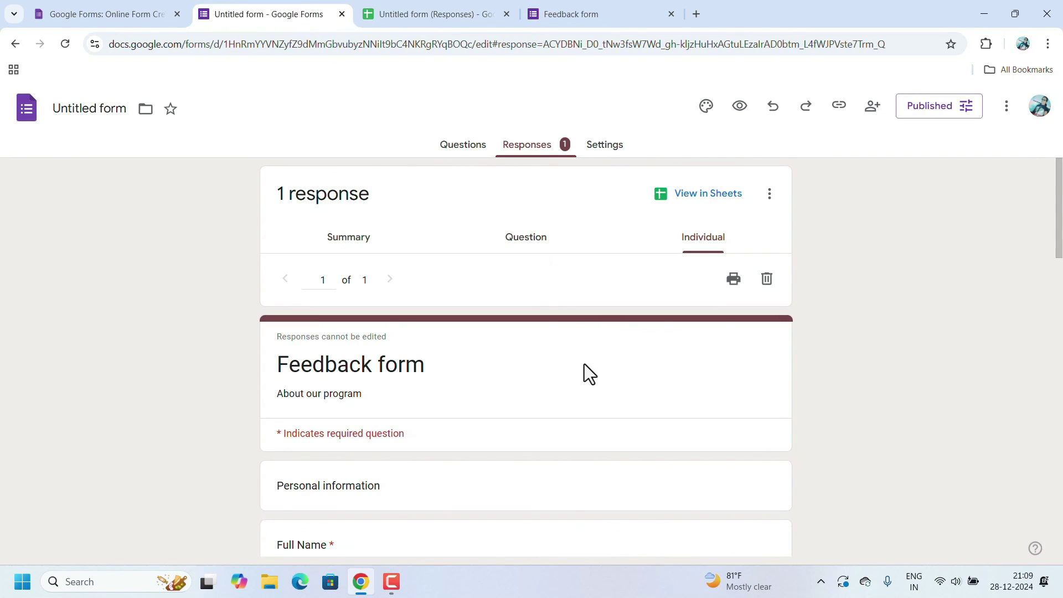